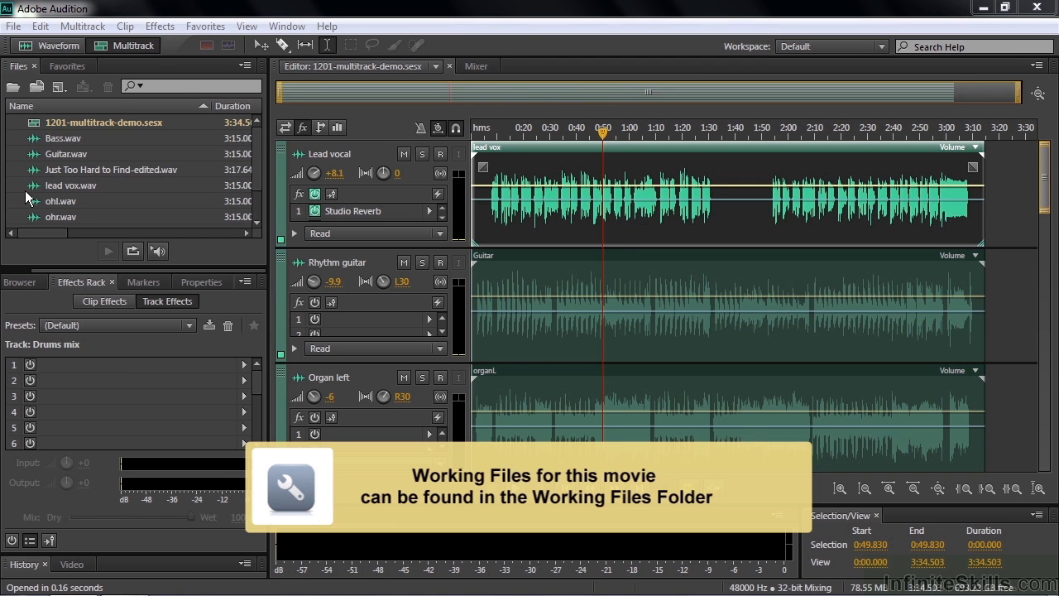
# Step: Import Just Too Hard to Find-edited.wav from Working Files > music > Just Too Hard to Find
pyautogui.hotkey('ctrl', 'i')
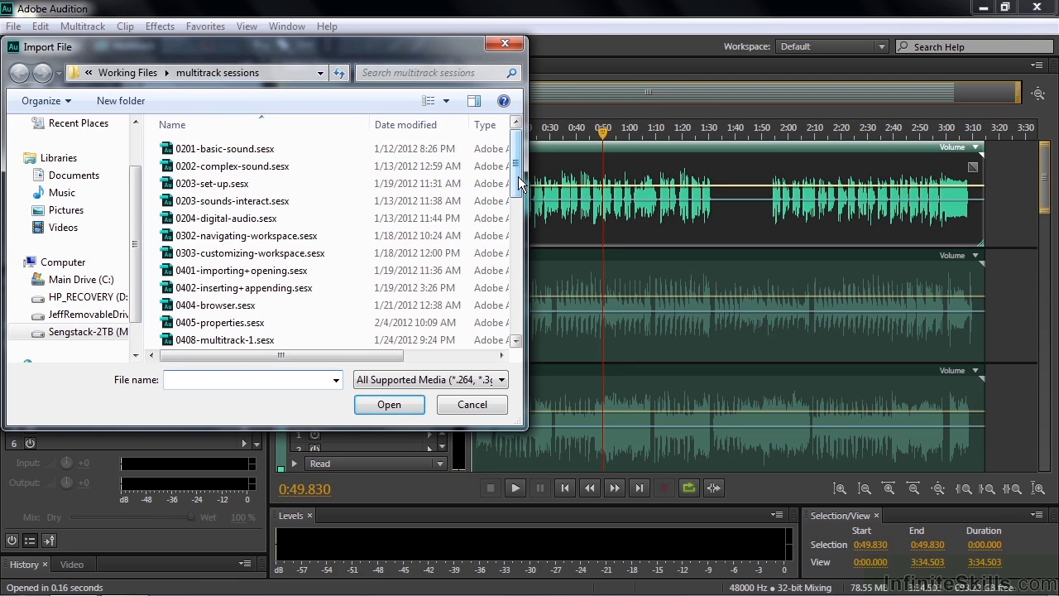
pyautogui.scroll(-7, 290, 191)
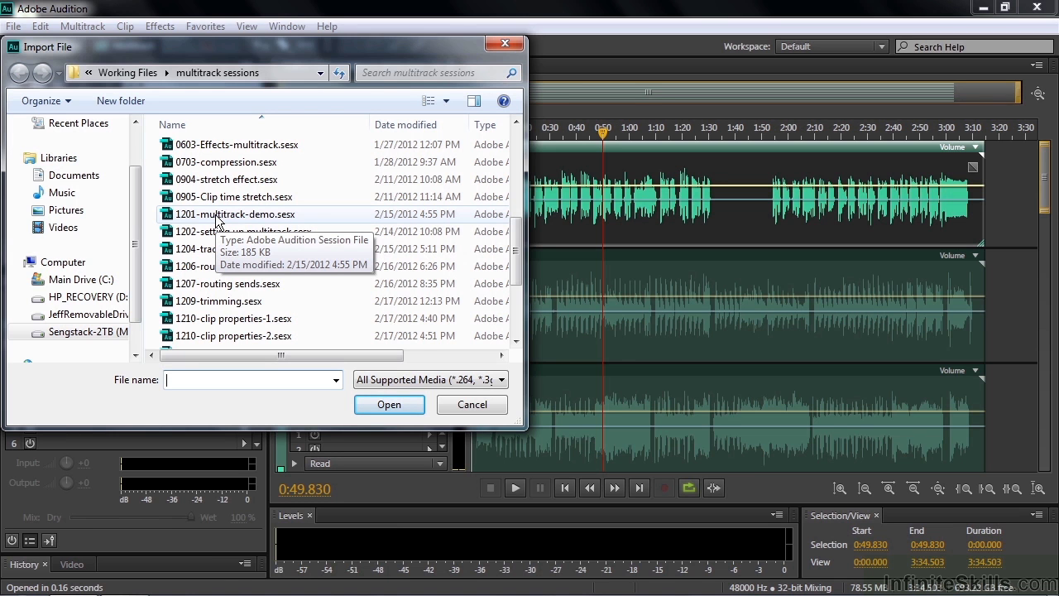
pyautogui.click(127, 72)
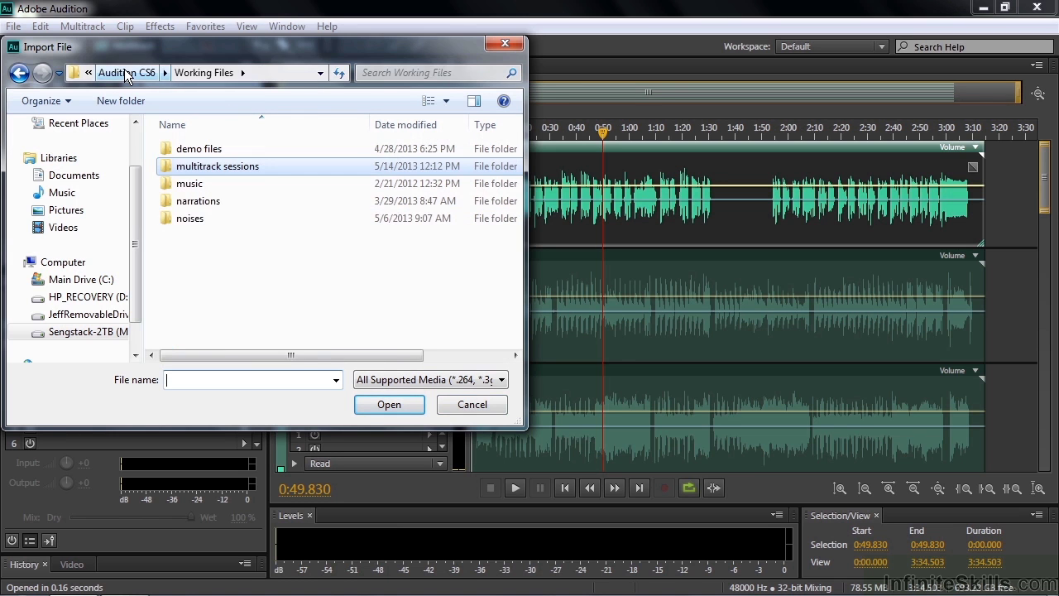
pyautogui.doubleClick(187, 183)
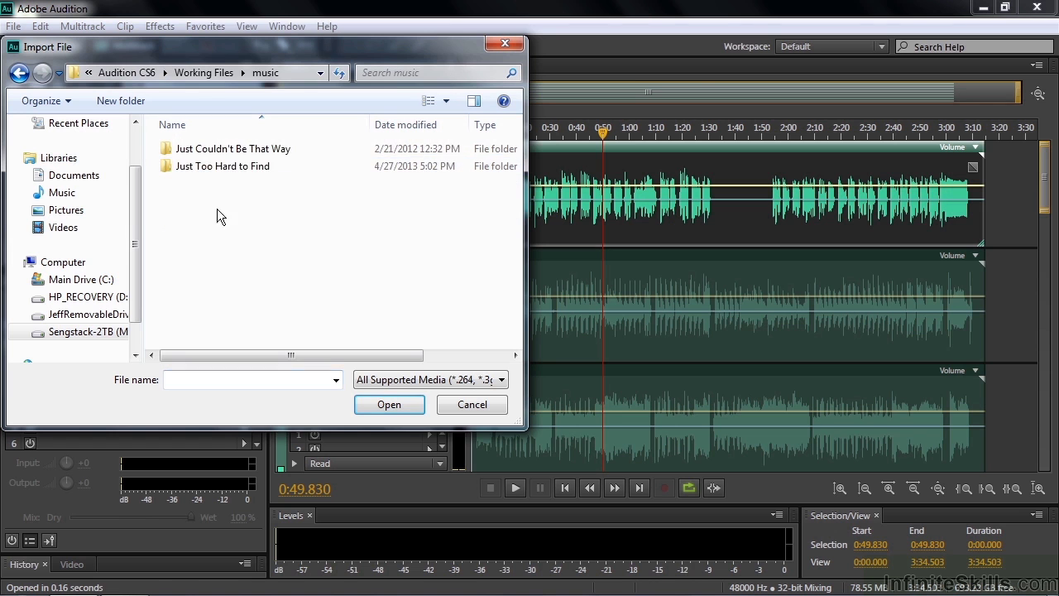
pyautogui.doubleClick(212, 166)
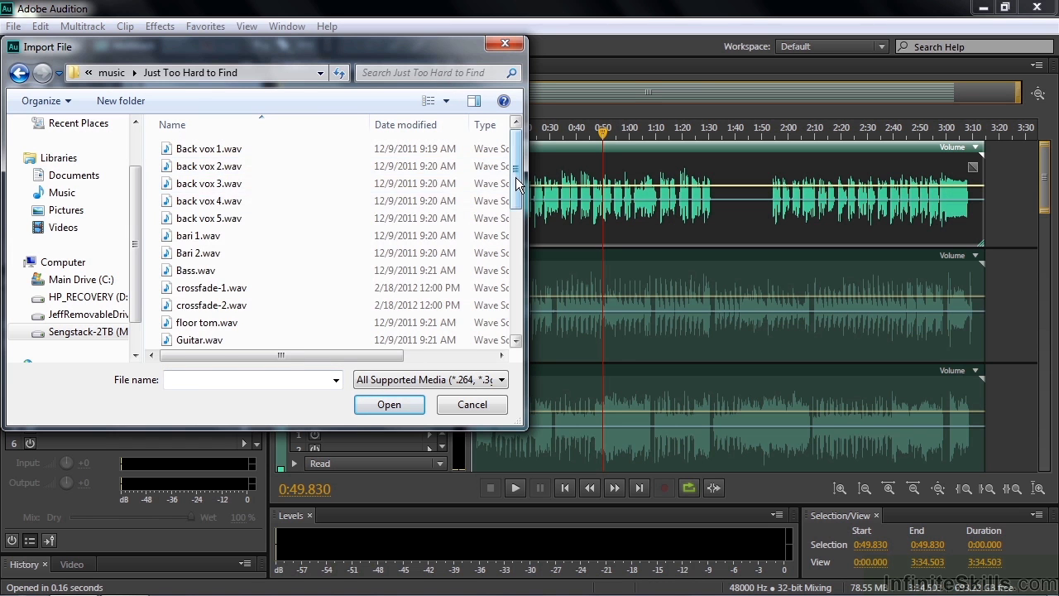
pyautogui.moveTo(517, 179); pyautogui.dragTo(518, 231)
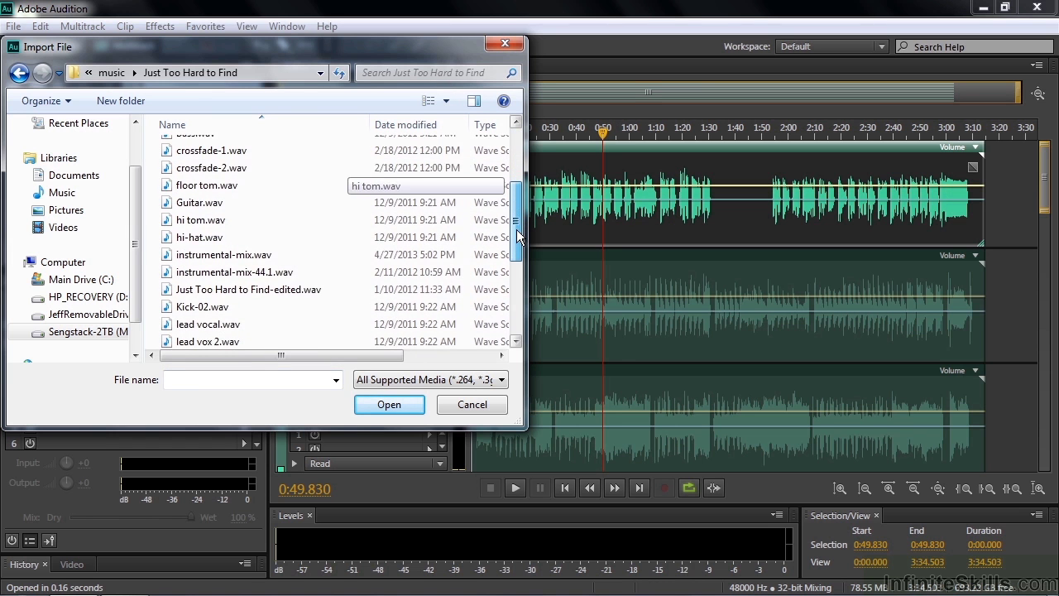
pyautogui.doubleClick(244, 289)
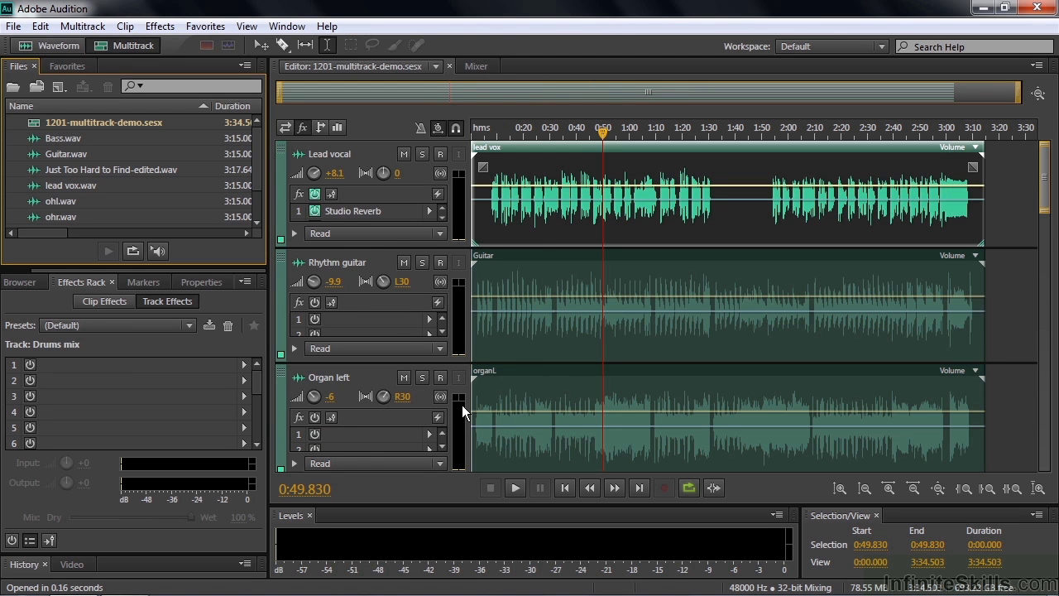
# Step: Show the Amplitude Statistics panel and open Just Too Hard to Find-edited.wav in the Waveform editor
pyautogui.click(286, 26)
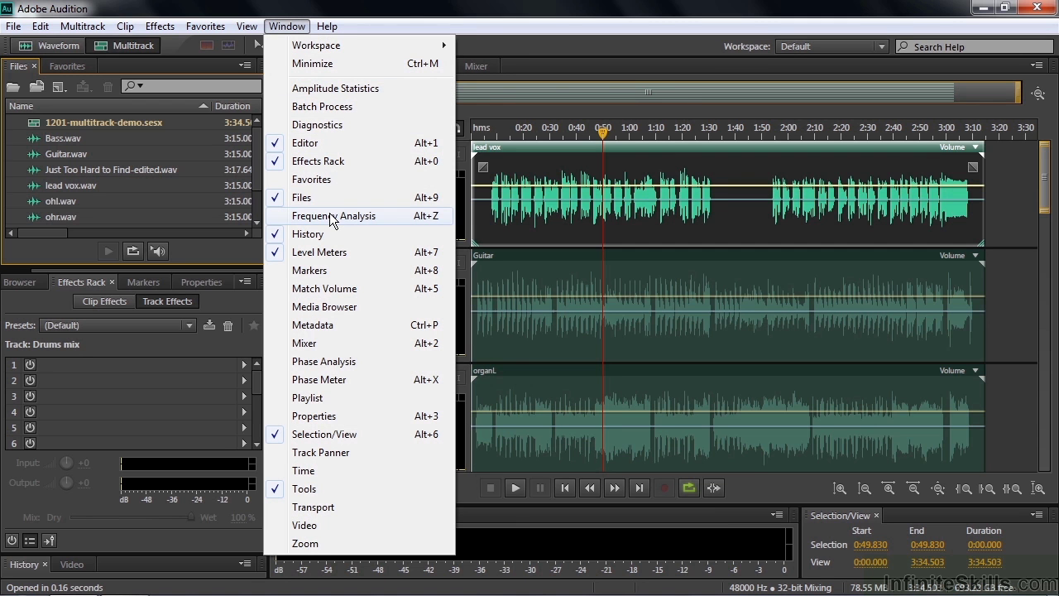
pyautogui.click(323, 89)
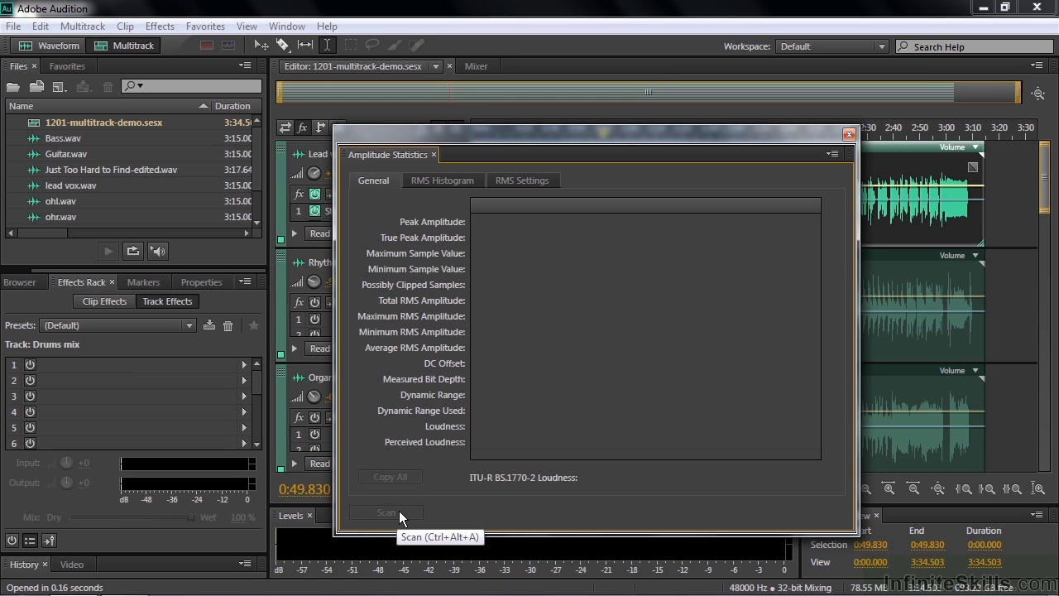
pyautogui.doubleClick(57, 171)
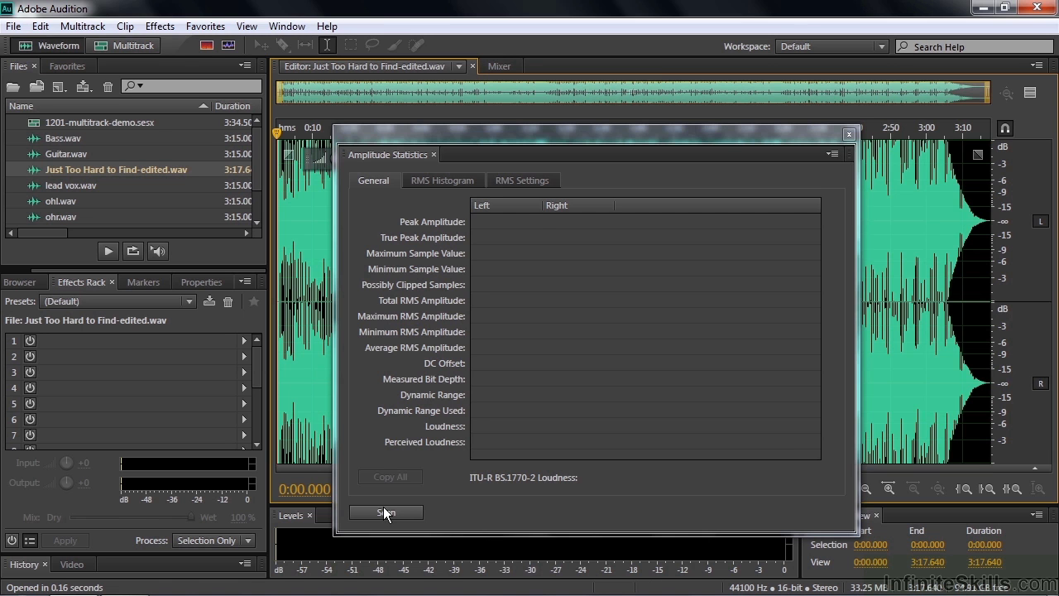
# Step: Scan the whole song, yielding 0.00 dB peak amplitude and -9.05 LUFS loudness
pyautogui.click(383, 507)
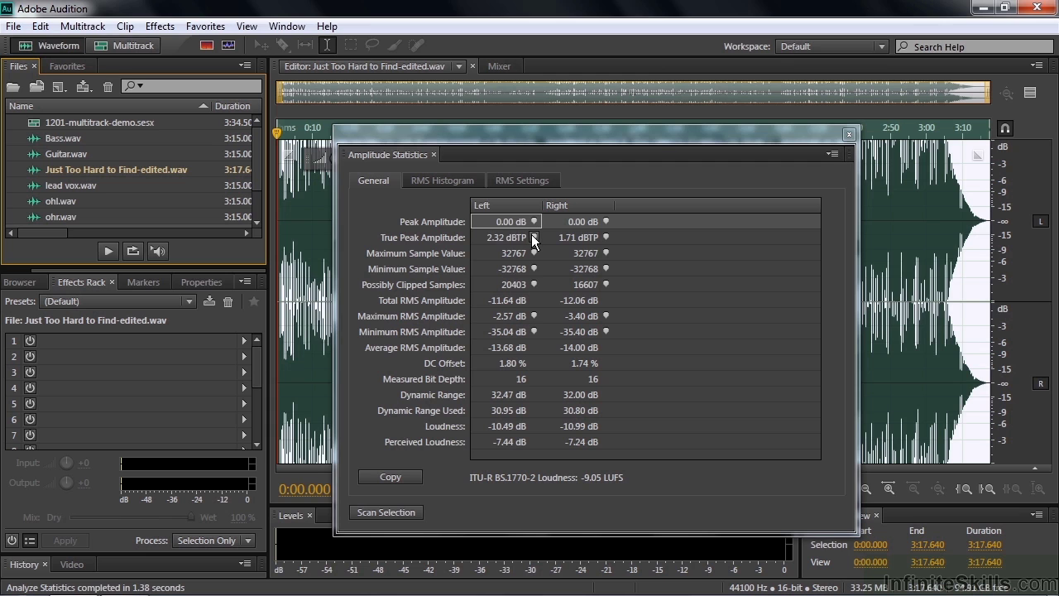
# Step: Jump the playhead to the left channel's 2.32 dBTP true peak at 0:00.329
pyautogui.click(534, 238)
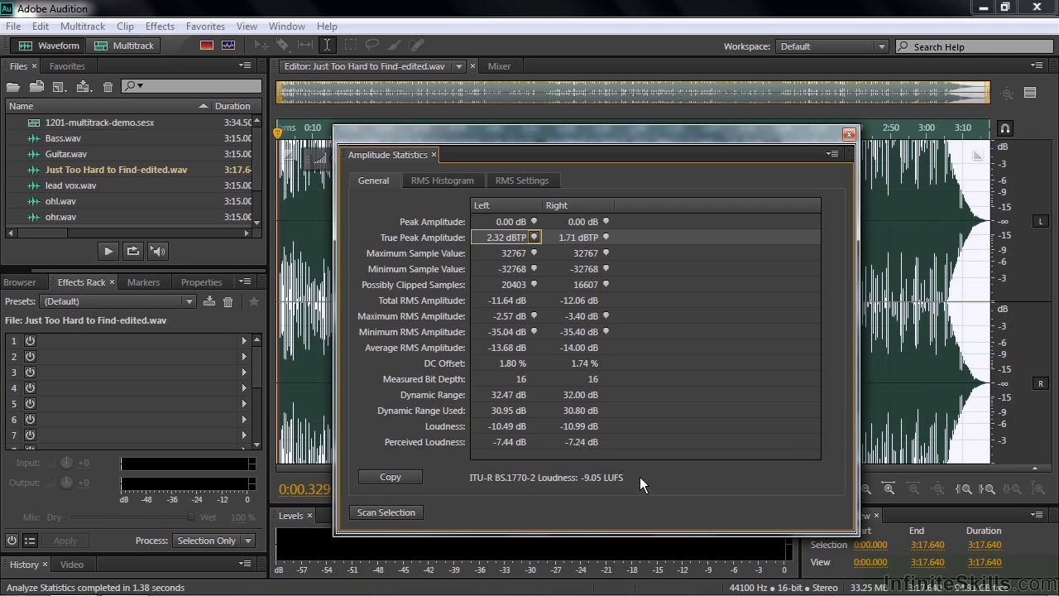
# Step: Lower the song's gain by -1 in the HUD knob and rescan, giving -0.10 dB peaks
pyautogui.moveTo(624, 137); pyautogui.dragTo(627, 213)
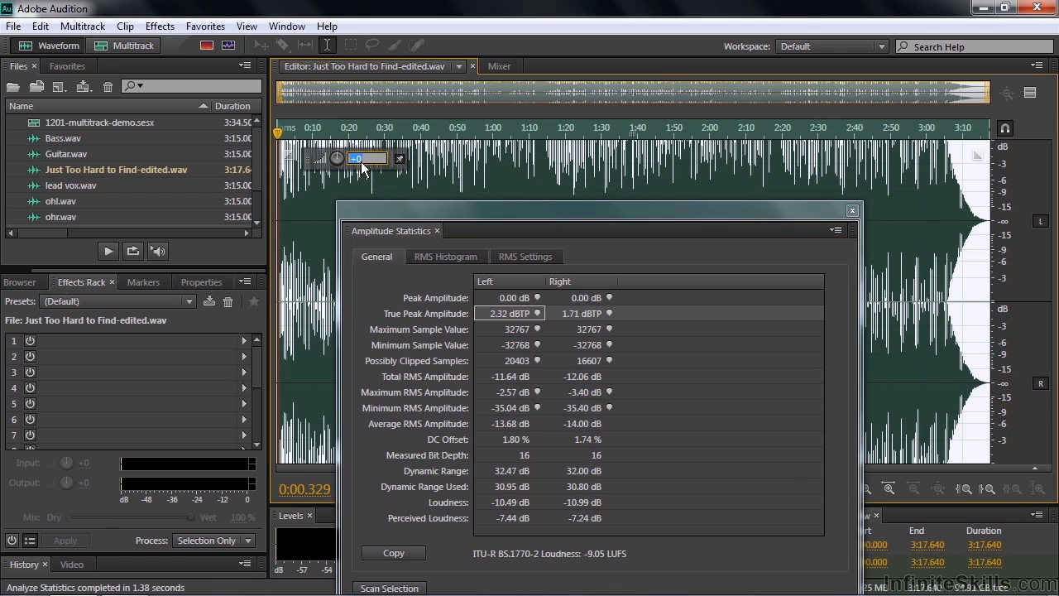
pyautogui.write('-1')
pyautogui.press('Return')
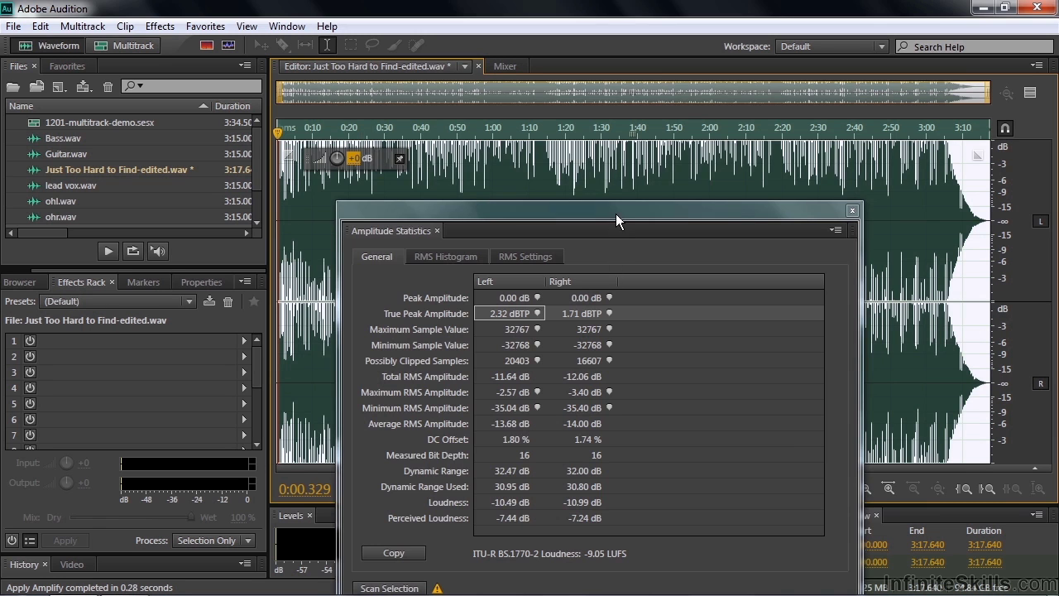
pyautogui.moveTo(616, 213); pyautogui.dragTo(593, 116)
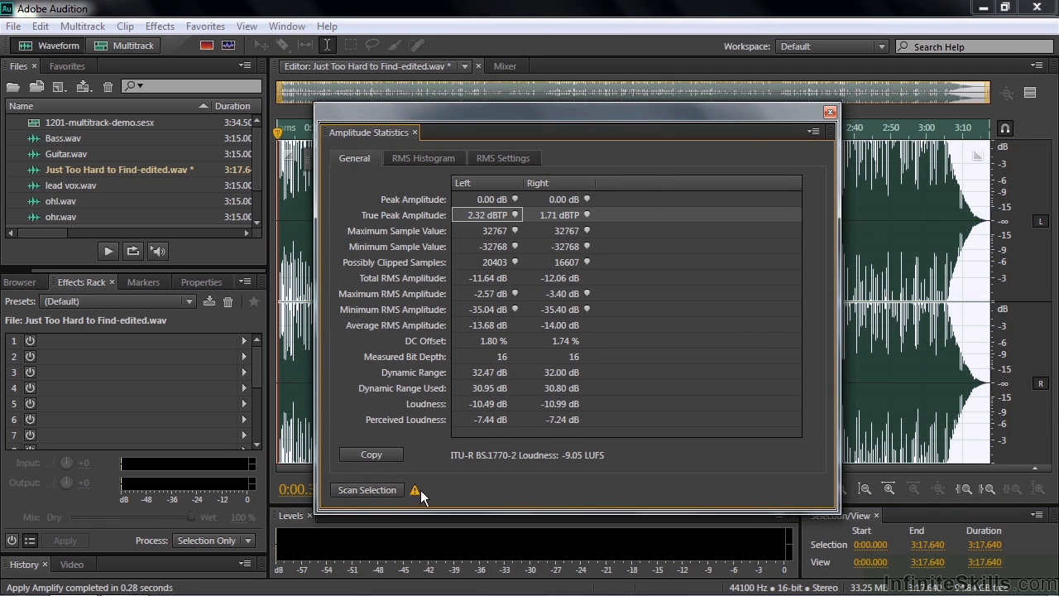
pyautogui.click(380, 491)
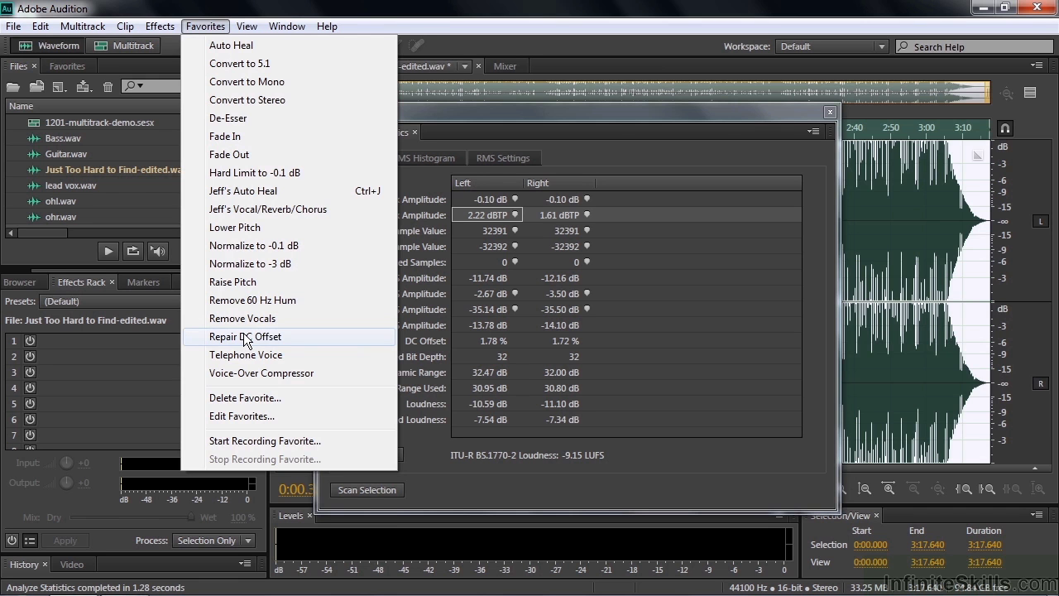
# Step: Apply the Repair DC Offset favorite and rescan, bringing DC offset to 0.00 %
pyautogui.click(245, 336)
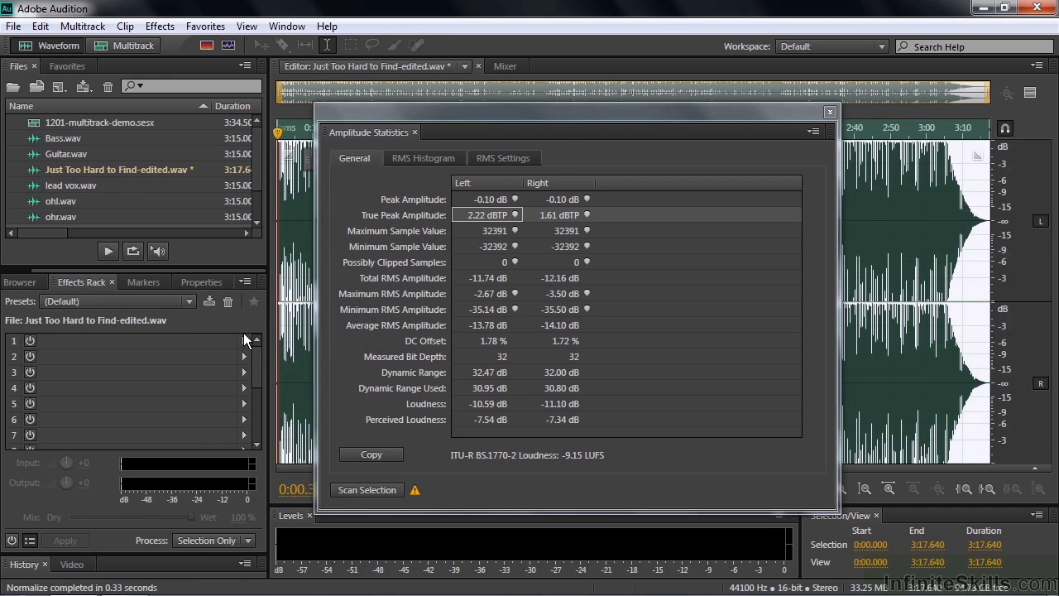
pyautogui.click(358, 485)
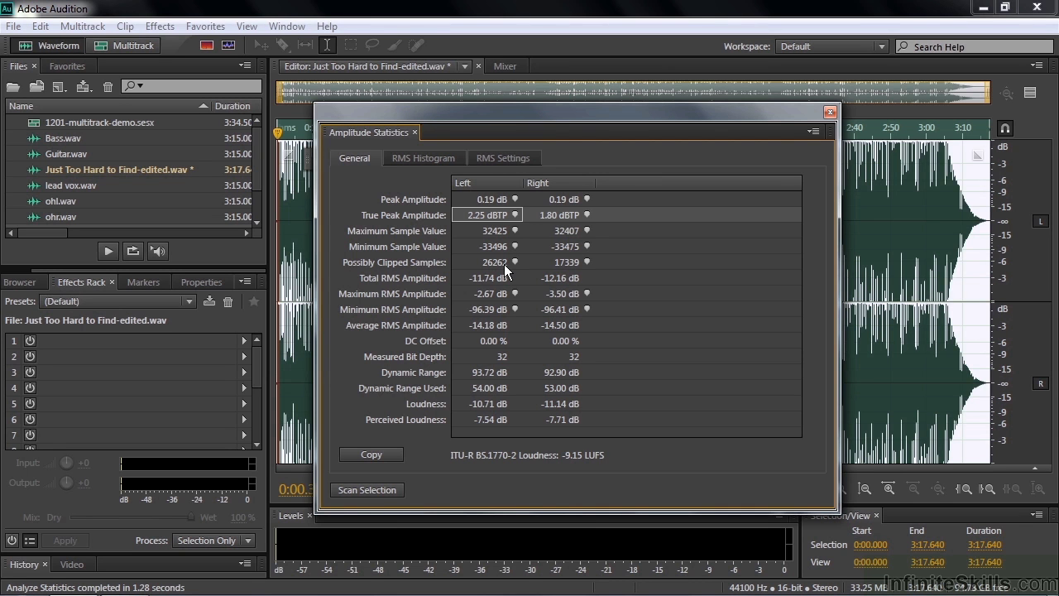
# Step: Inspect the left channel's RMS histogram, return to General, and close Amplitude Statistics
pyautogui.click(422, 157)
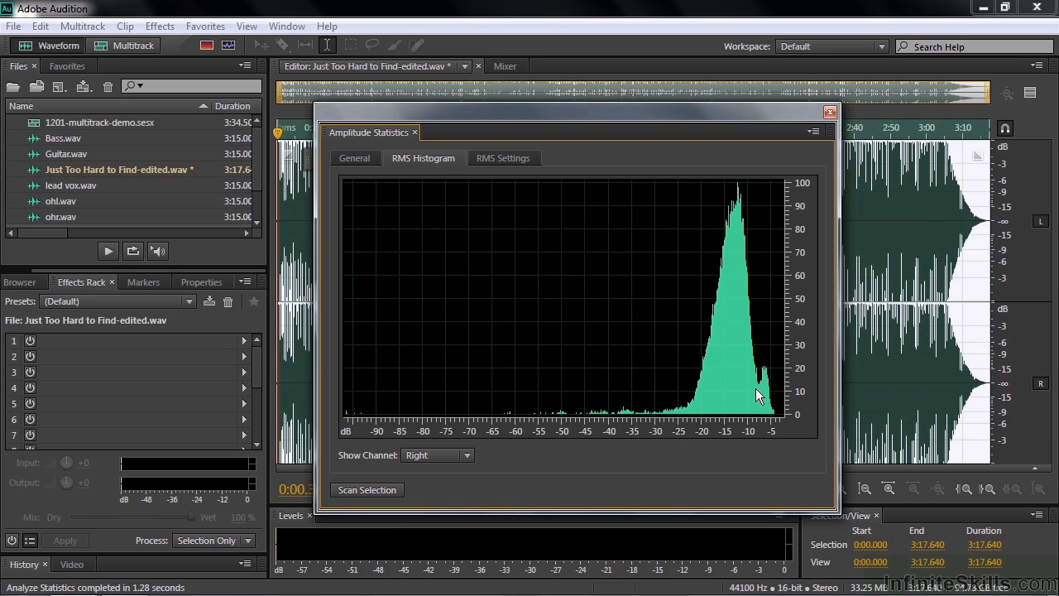
pyautogui.click(467, 455)
pyautogui.click(439, 475)
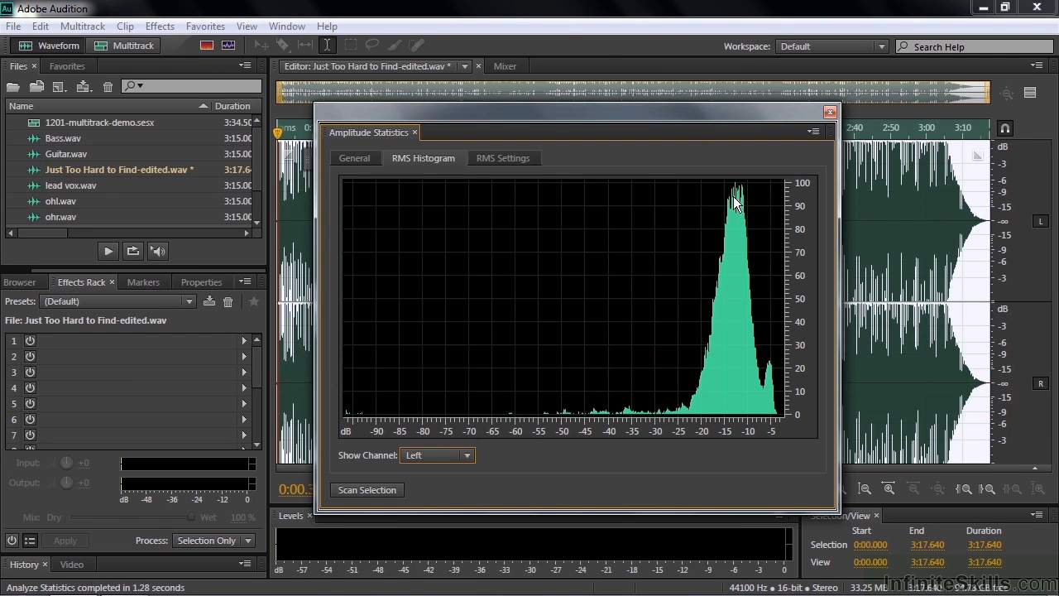
pyautogui.click(342, 160)
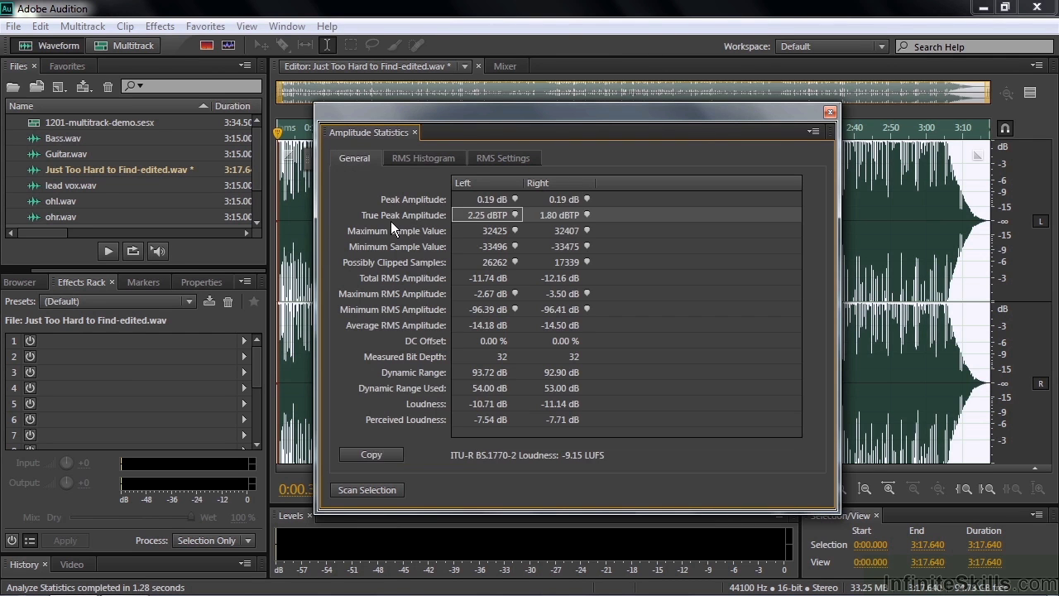
pyautogui.click(830, 112)
# Step: Open the Frequency Analysis panel, then play and stop the song to freeze its spectrum
pyautogui.click(287, 26)
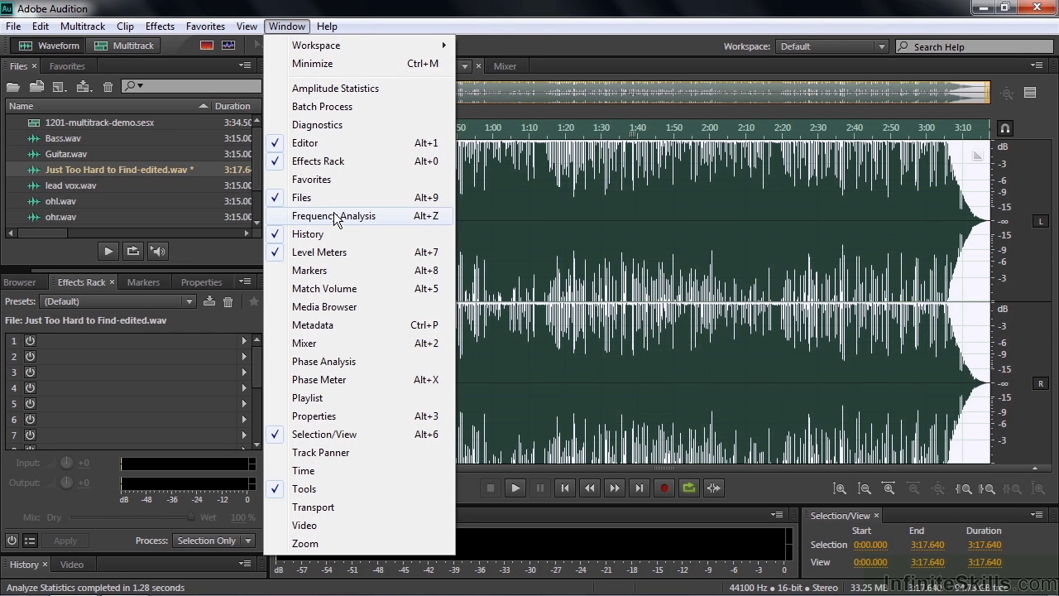
pyautogui.click(336, 216)
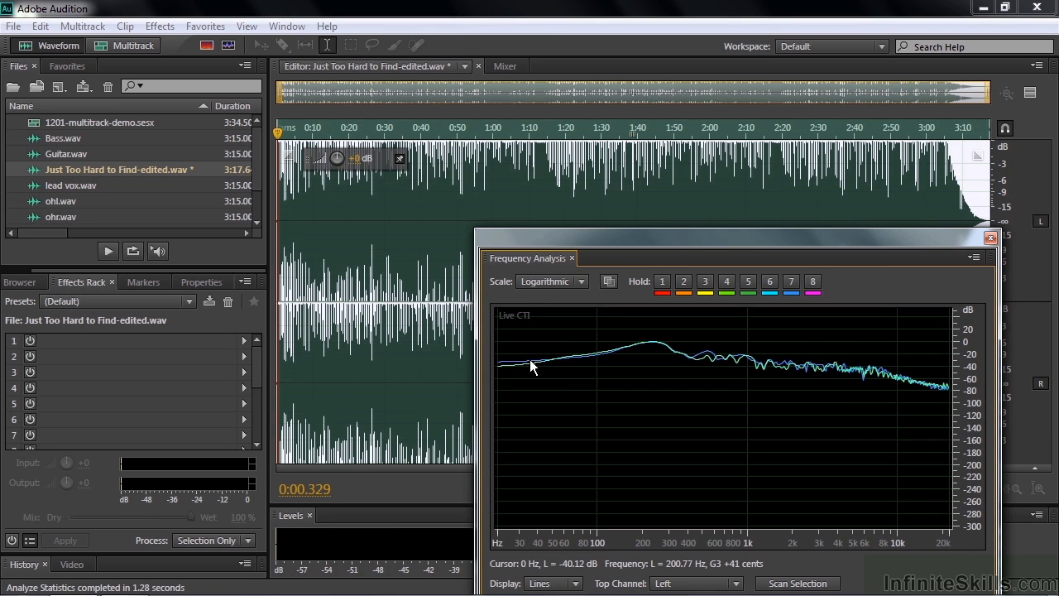
pyautogui.moveTo(647, 236); pyautogui.dragTo(535, 96)
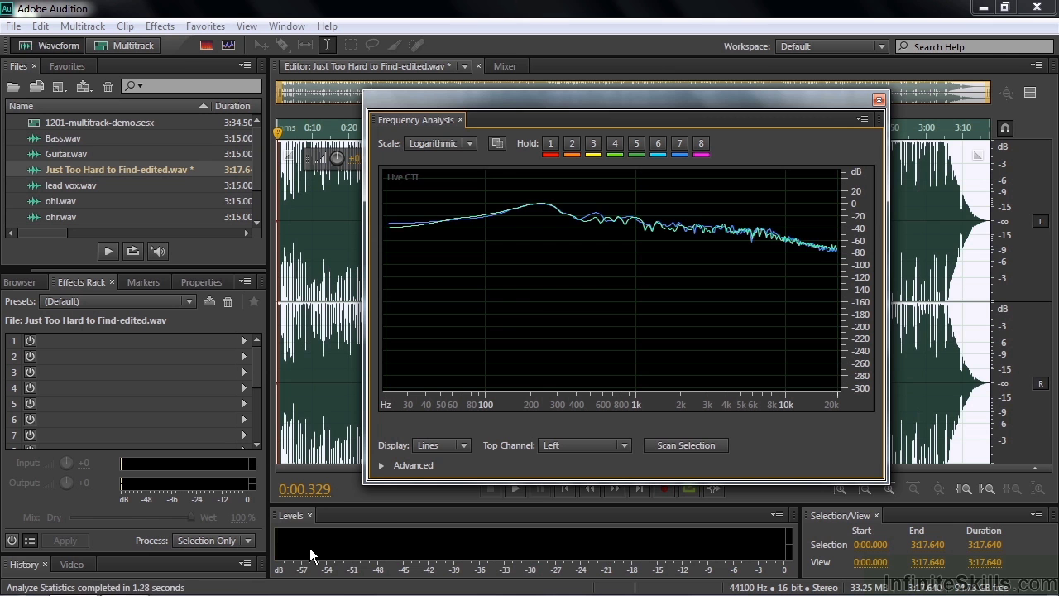
pyautogui.press('space')
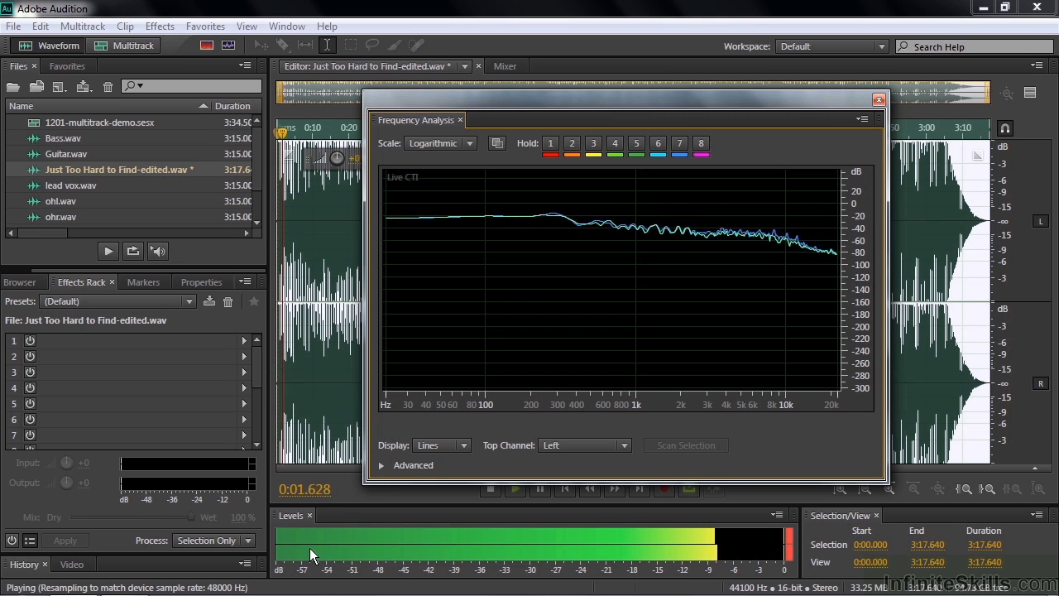
pyautogui.press('space')
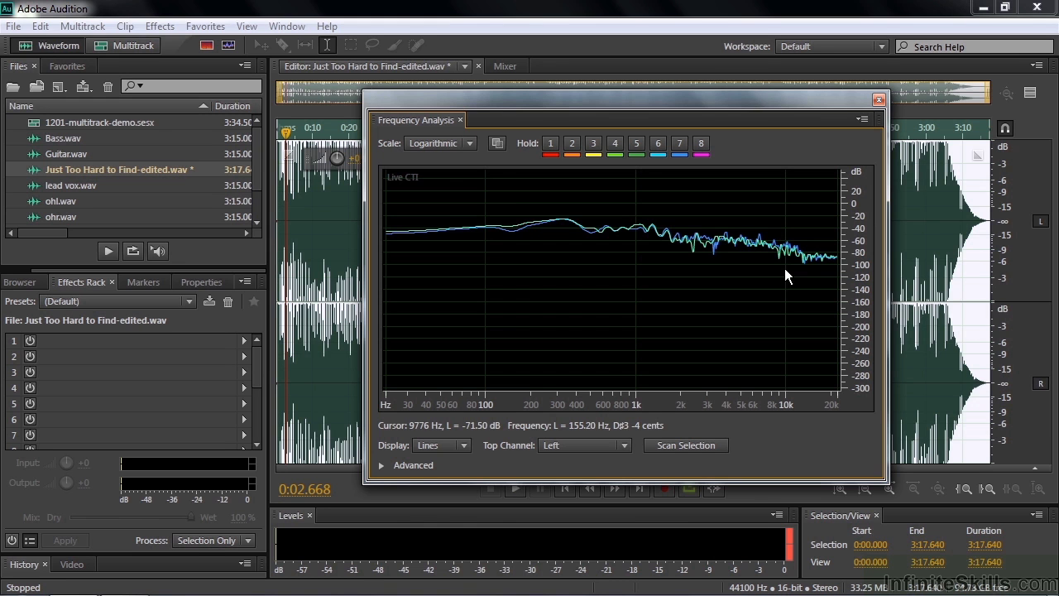
# Step: Open the 1201-multitrack-demo session and briefly play it
pyautogui.doubleClick(36, 121)
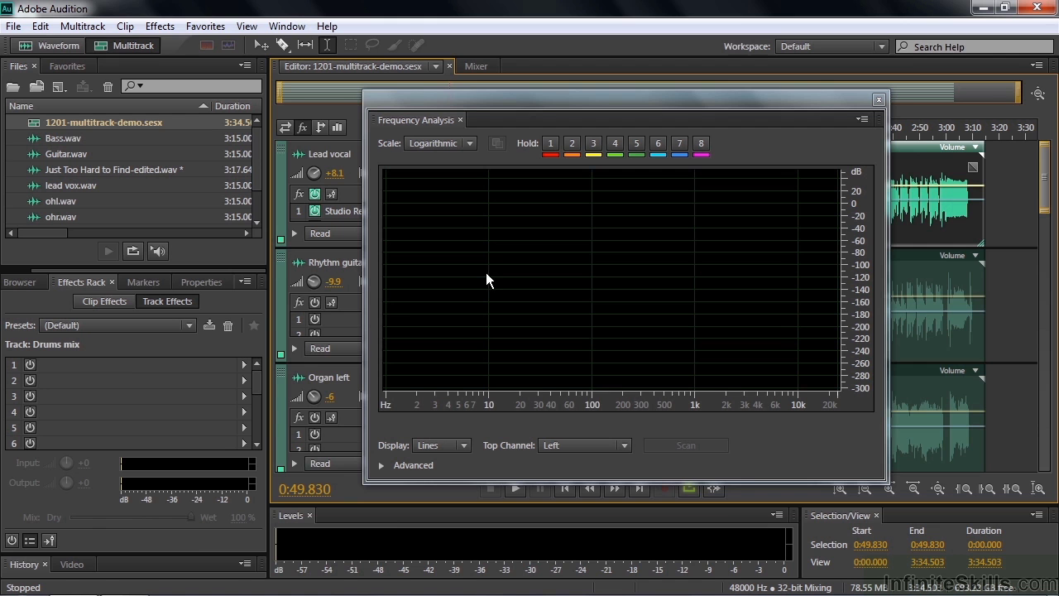
pyautogui.press('space')
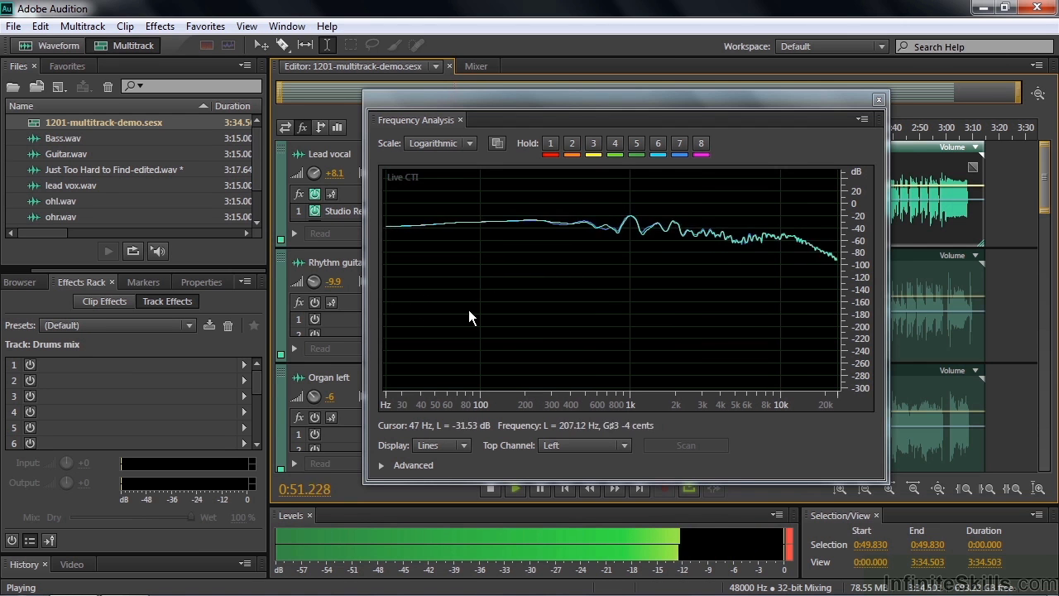
pyautogui.press('space')
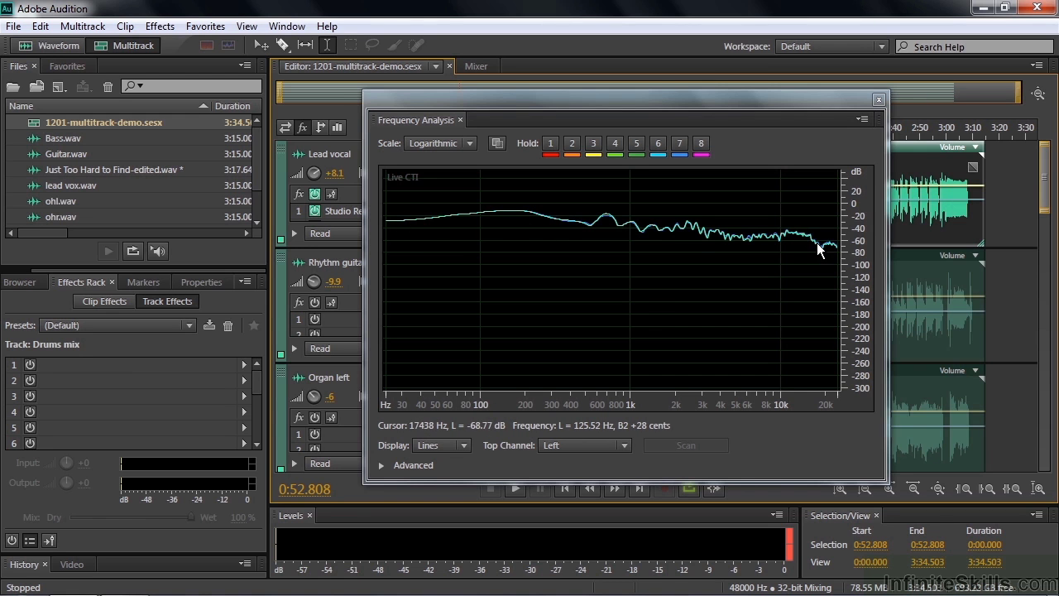
pyautogui.moveTo(634, 97); pyautogui.dragTo(726, 118)
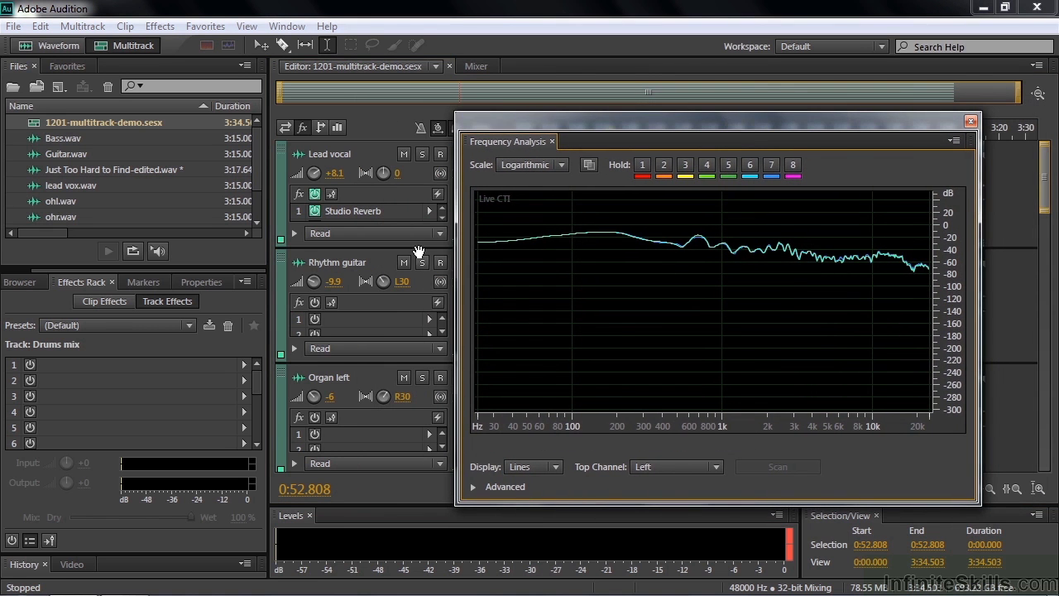
# Step: Solo the Lead vocal, capture its spectrum during playback, and enlarge its track height
pyautogui.click(422, 154)
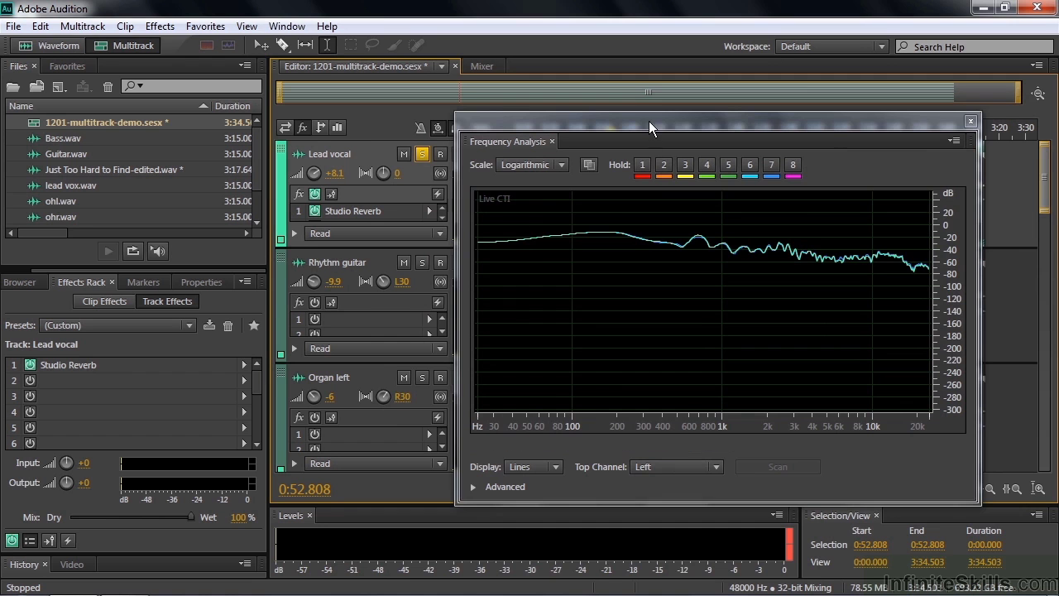
pyautogui.press('space')
pyautogui.moveTo(649, 121); pyautogui.dragTo(562, 279)
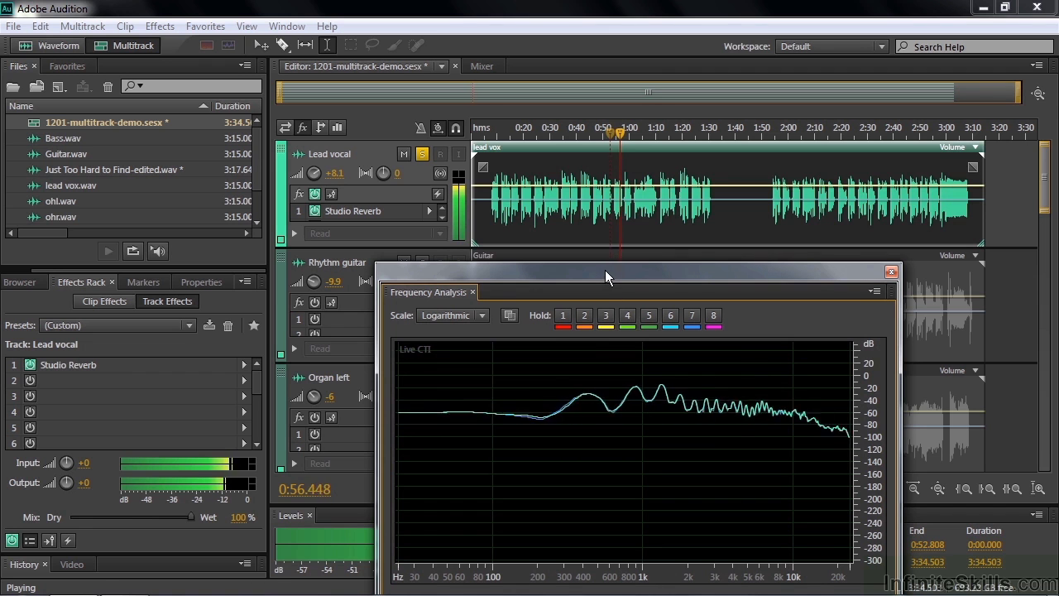
pyautogui.press('space')
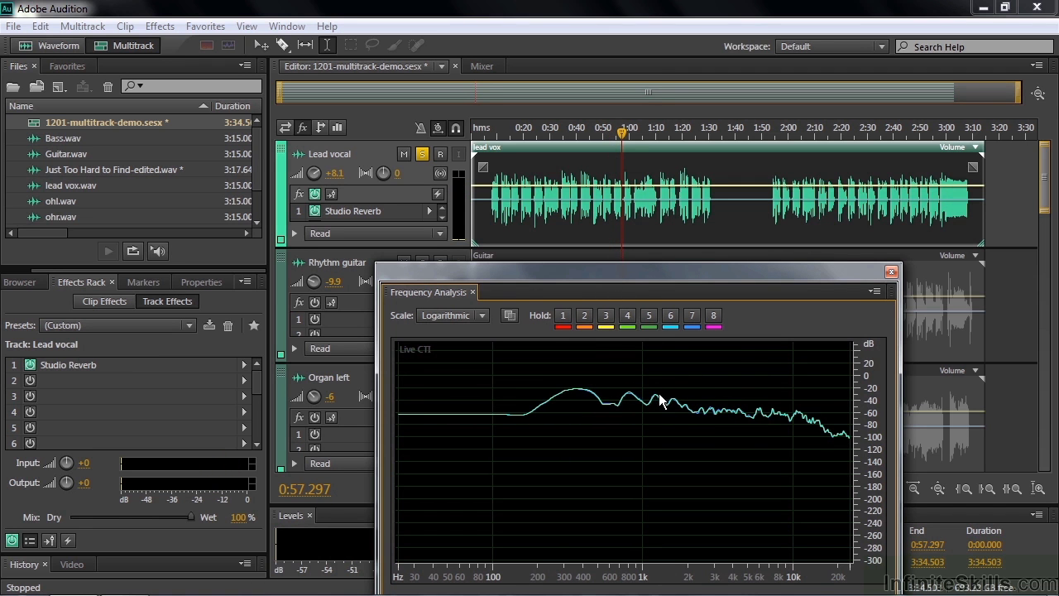
pyautogui.moveTo(651, 276); pyautogui.dragTo(762, 154)
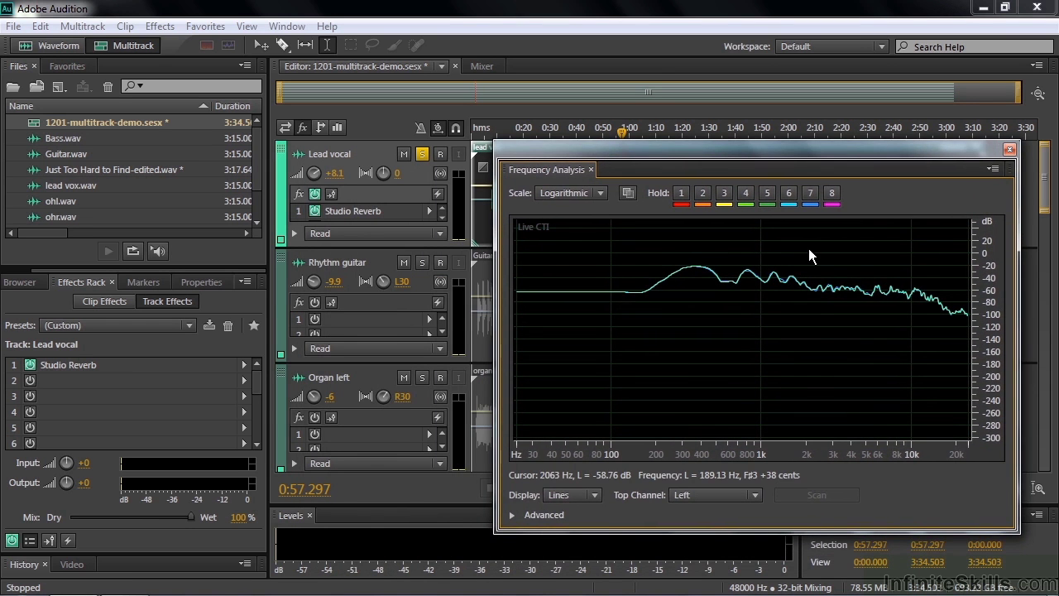
pyautogui.moveTo(423, 250); pyautogui.dragTo(422, 279)
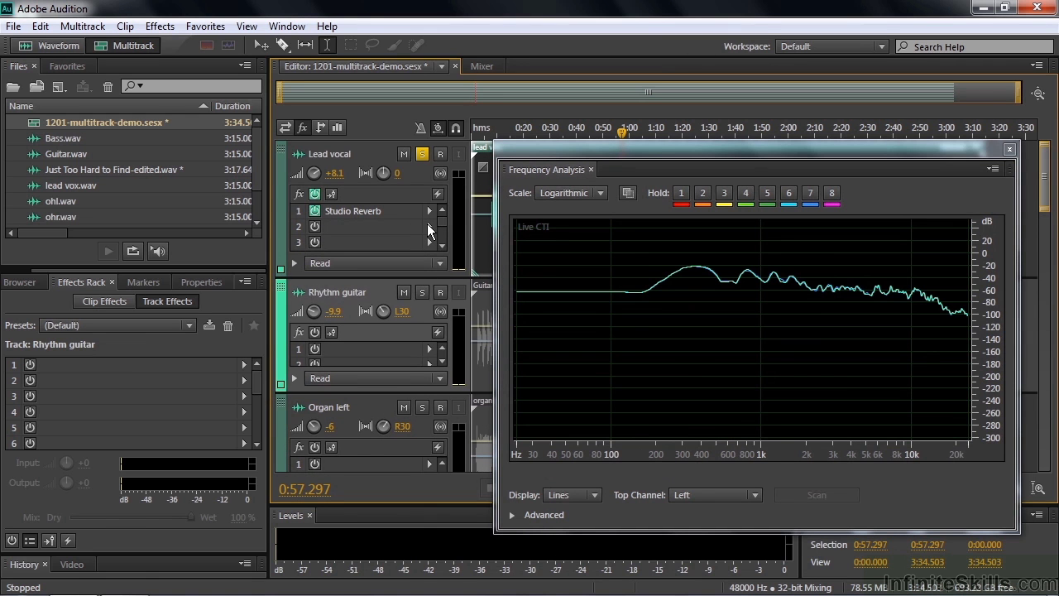
# Step: Add a Graphic Equalizer (10 Bands) to the Lead vocal's second effect slot
pyautogui.click(428, 226)
pyautogui.moveTo(479, 327)
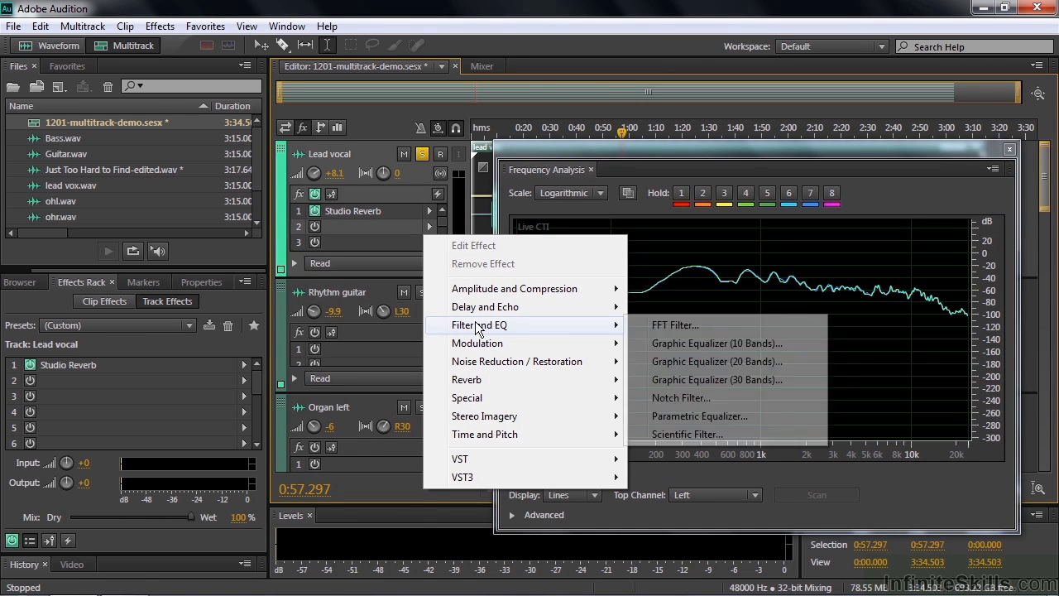
pyautogui.click(686, 344)
pyautogui.moveTo(530, 119); pyautogui.dragTo(269, 115)
# Step: Reset the EQ to Default, boost 2k by 5.1 dB and 4k by 6.9 dB, and play
pyautogui.click(251, 145)
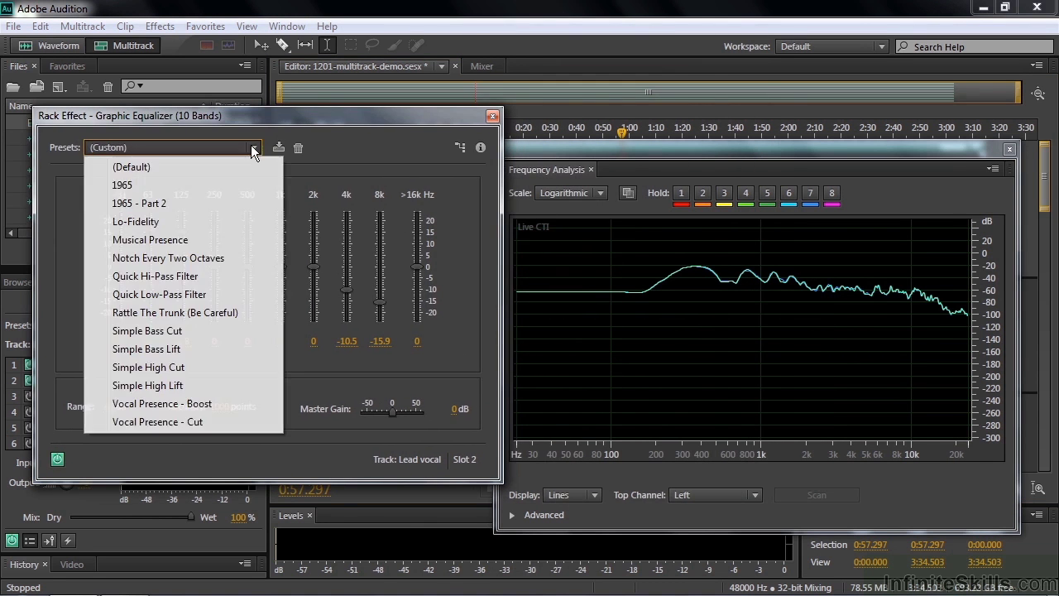
pyautogui.click(159, 166)
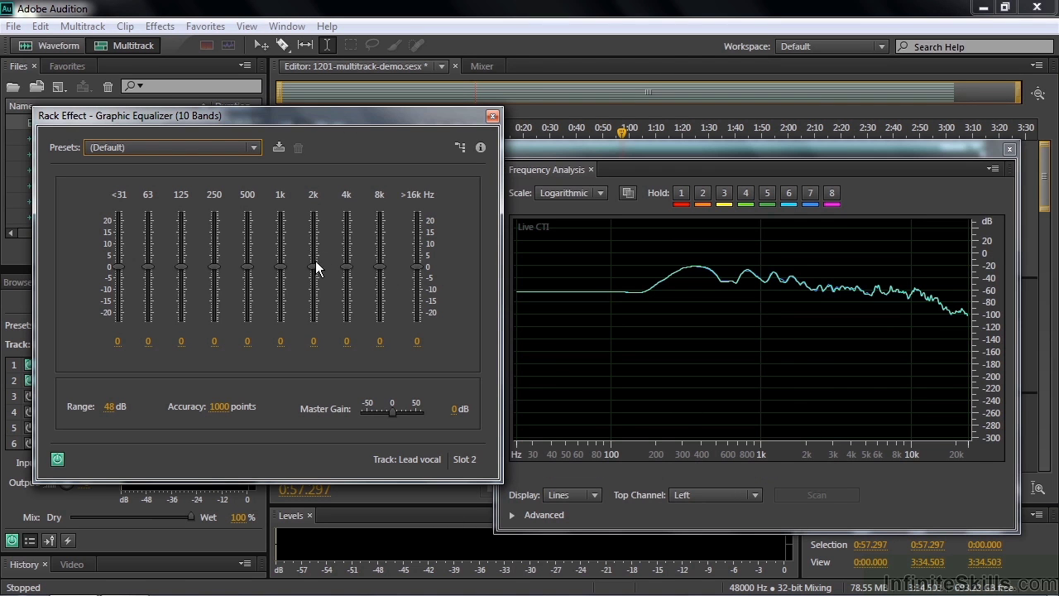
pyautogui.moveTo(312, 264); pyautogui.dragTo(345, 260)
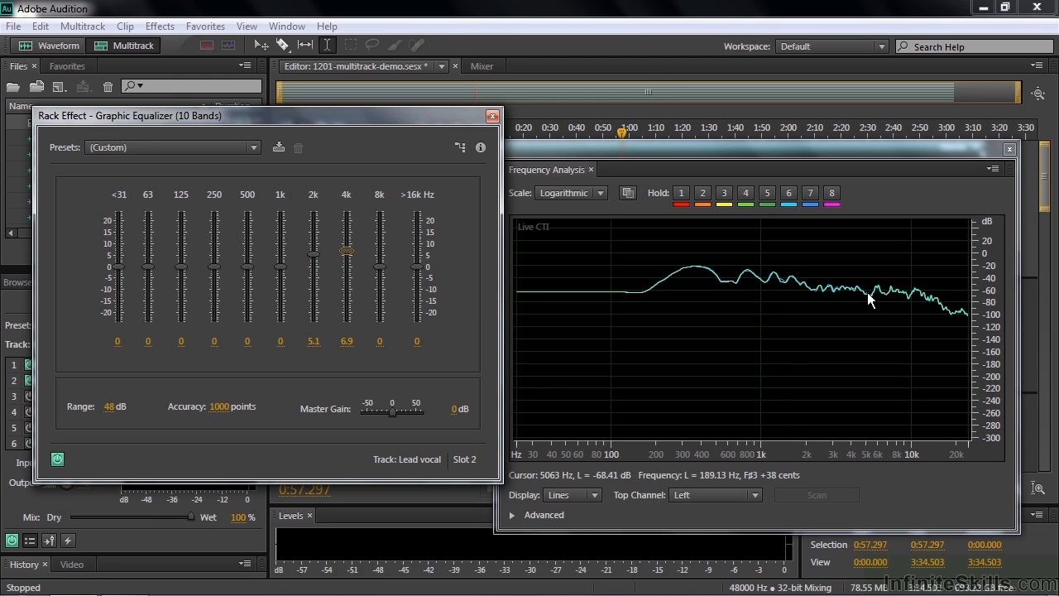
pyautogui.press('space')
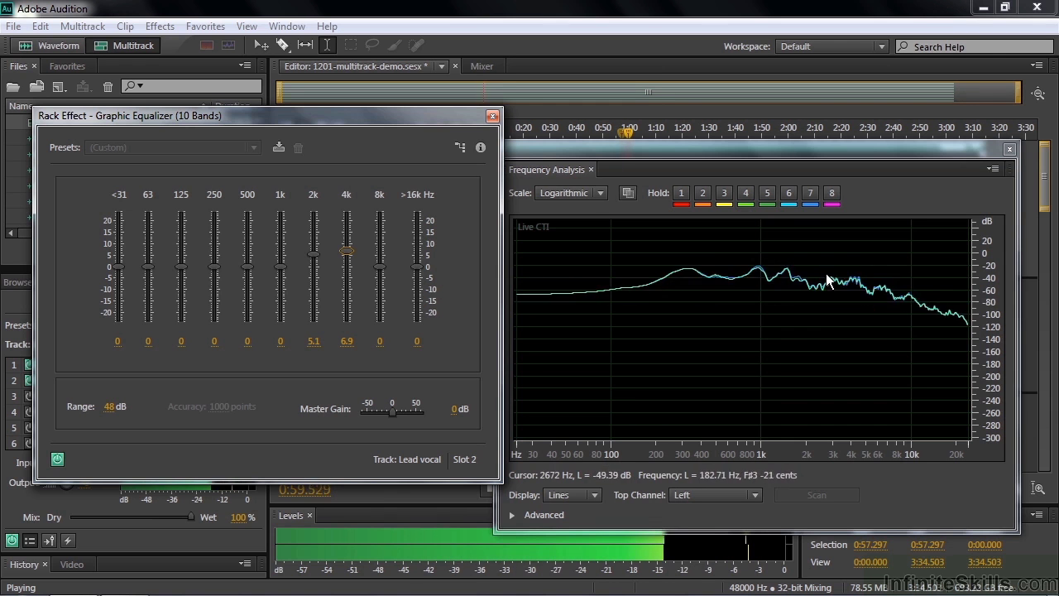
# Step: Hold the Lead vocal spectrum with the graphic equalizer active as the red Hold 1 curve
pyautogui.press('space')
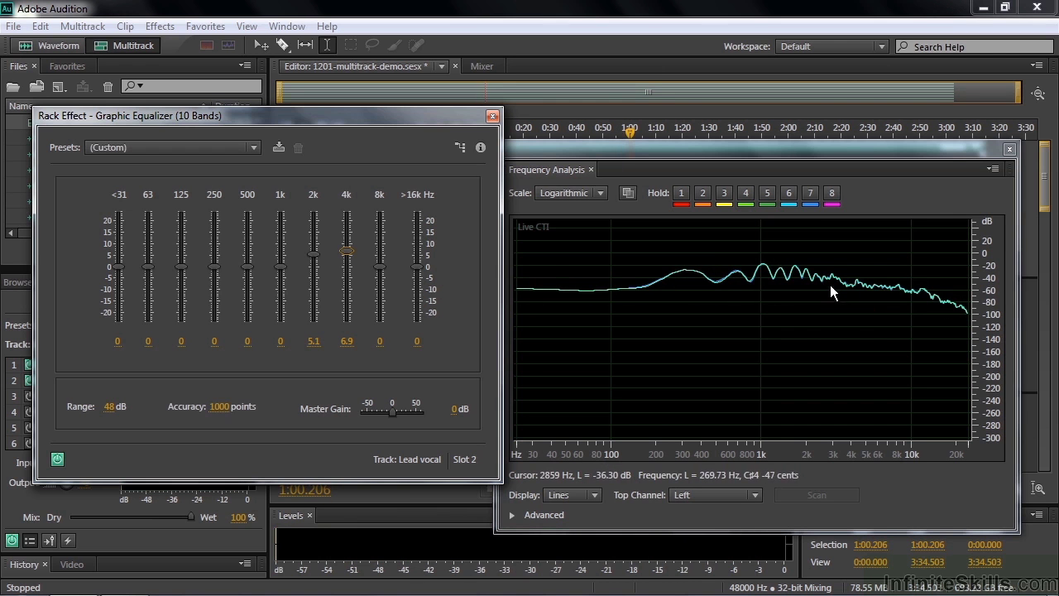
pyautogui.click(681, 196)
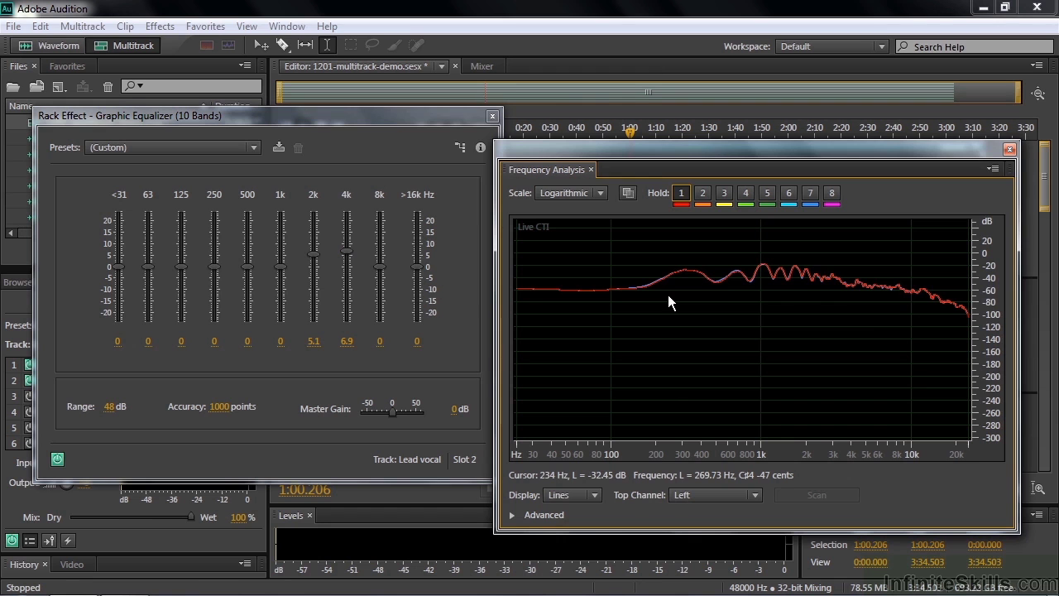
pyautogui.press('space')
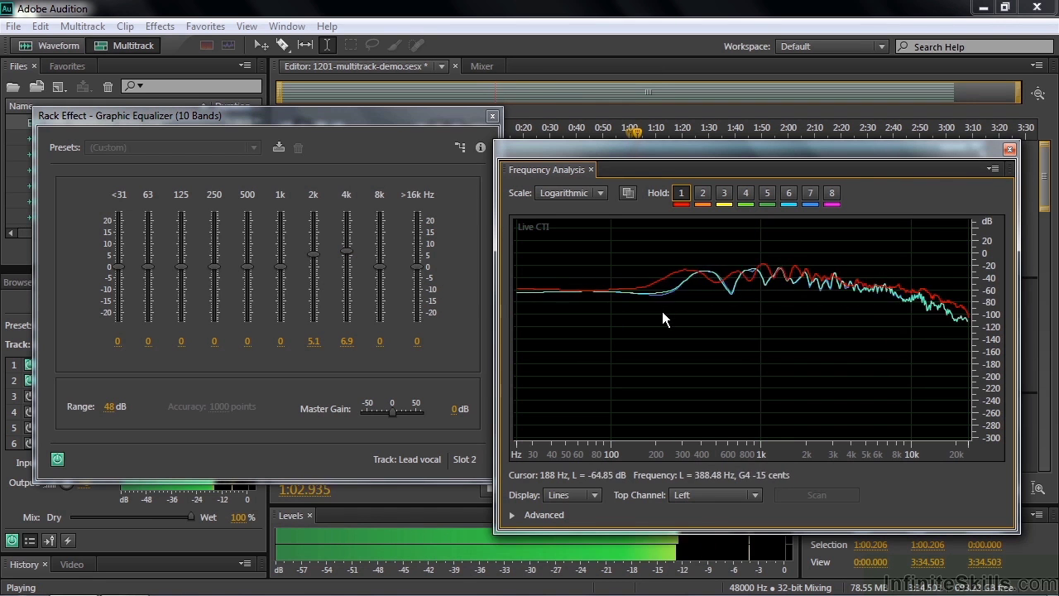
pyautogui.press('space')
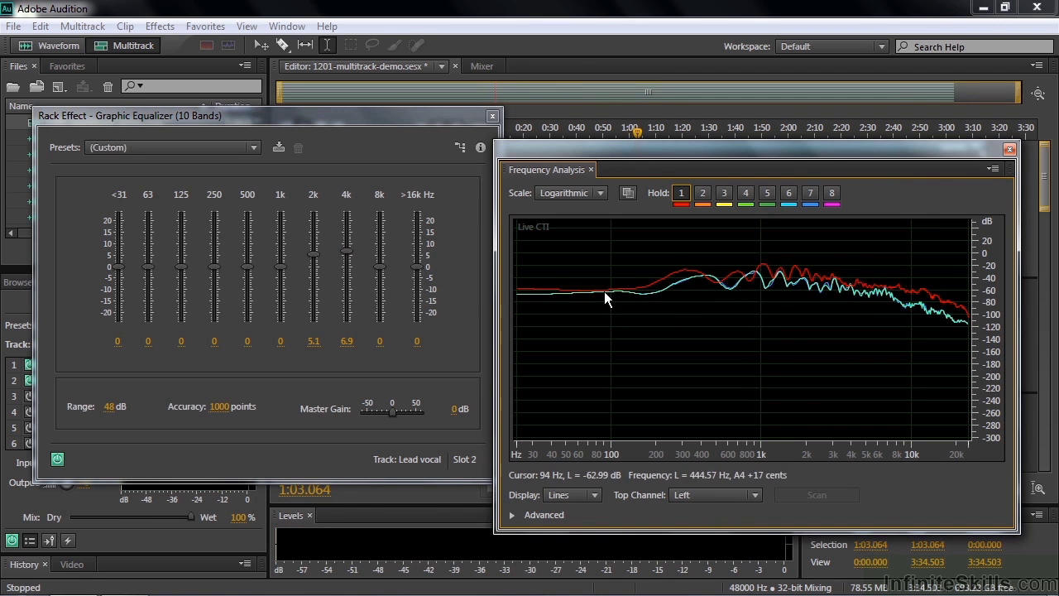
# Step: Bypass the graphic equalizer and capture two more Lead vocal spectra as Hold 2 and Hold 3
pyautogui.click(57, 456)
pyautogui.press('space')
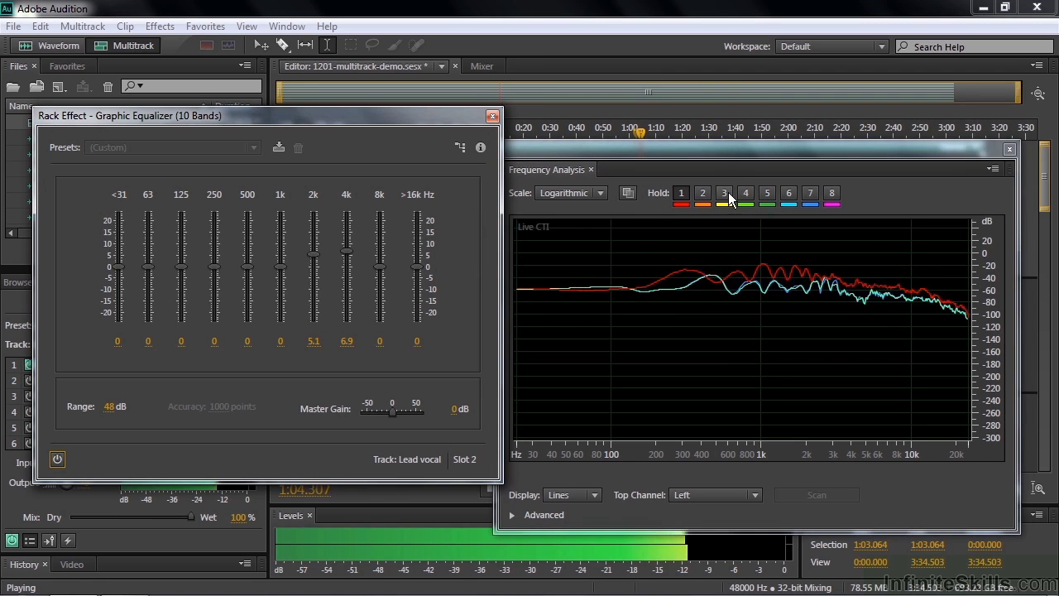
pyautogui.click(705, 192)
pyautogui.press('space')
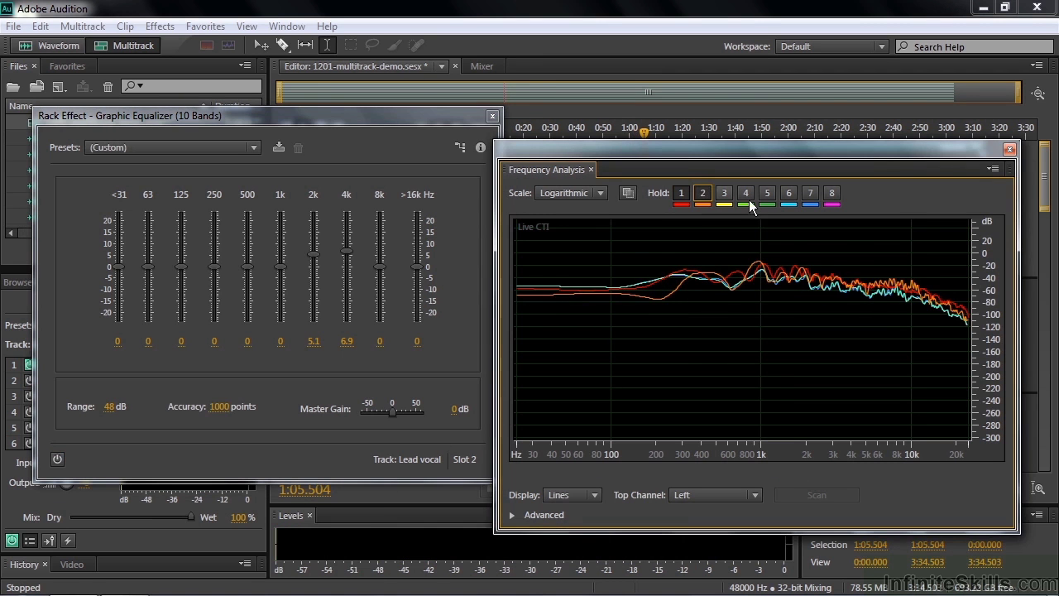
pyautogui.press('space')
pyautogui.click(725, 194)
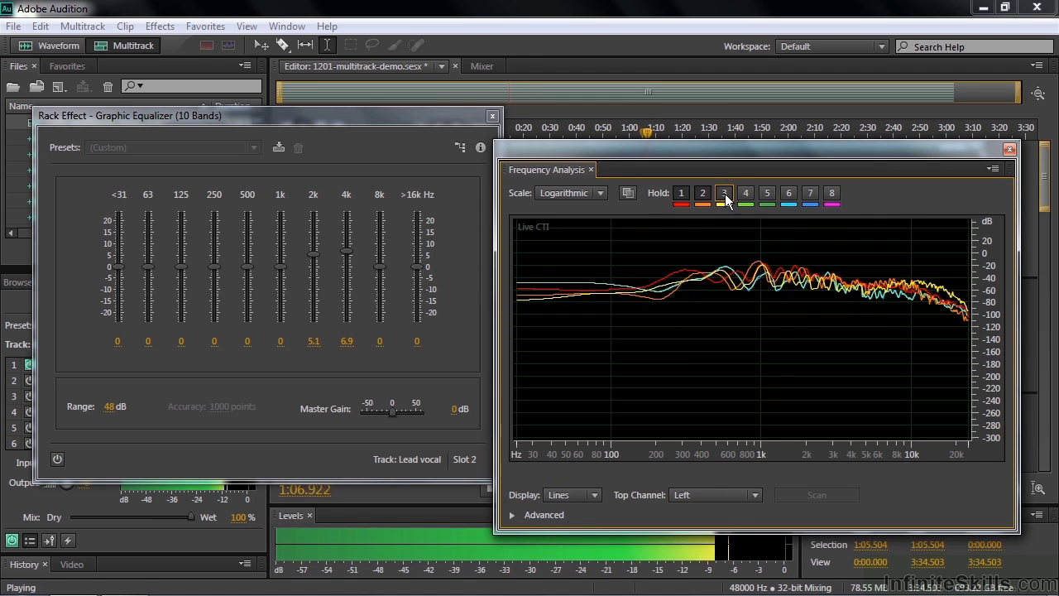
pyautogui.press('space')
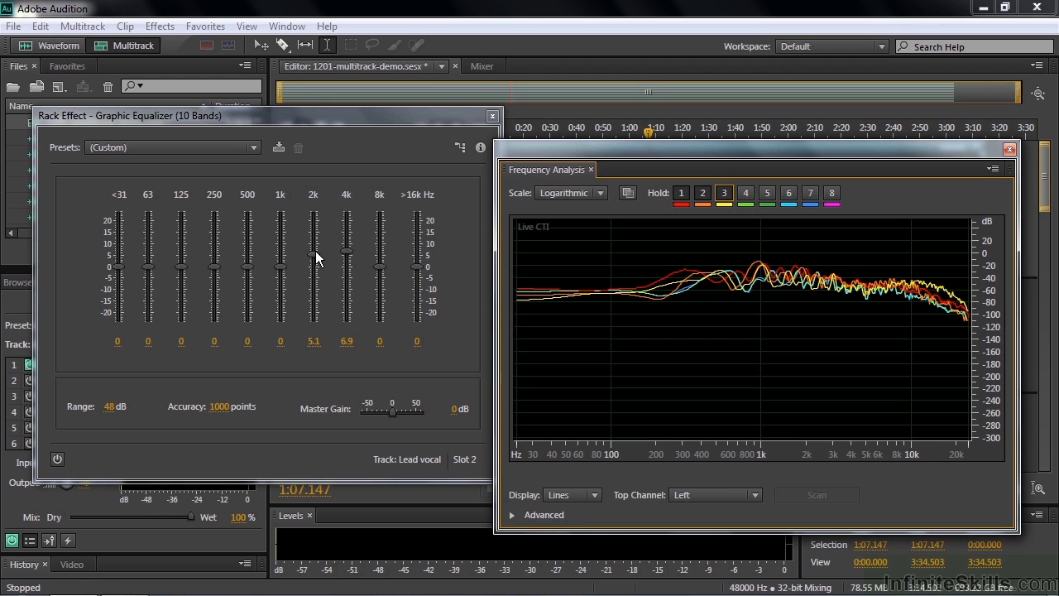
# Step: Close the graphic equalizer window, un-solo Lead vocal and solo the Bass guitar track
pyautogui.click(493, 118)
pyautogui.click(422, 153)
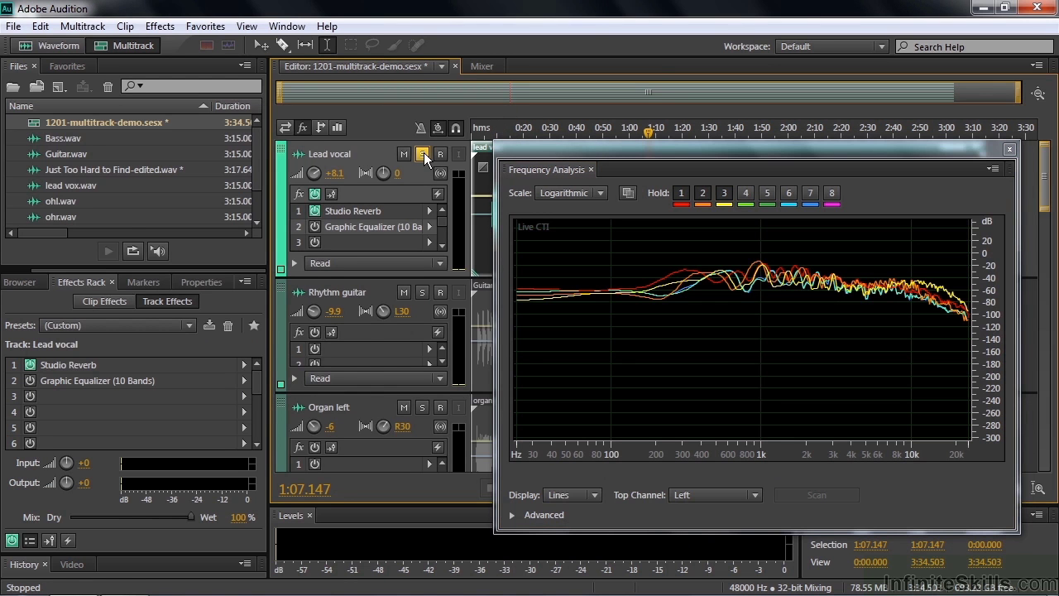
pyautogui.moveTo(1044, 186); pyautogui.dragTo(1048, 263)
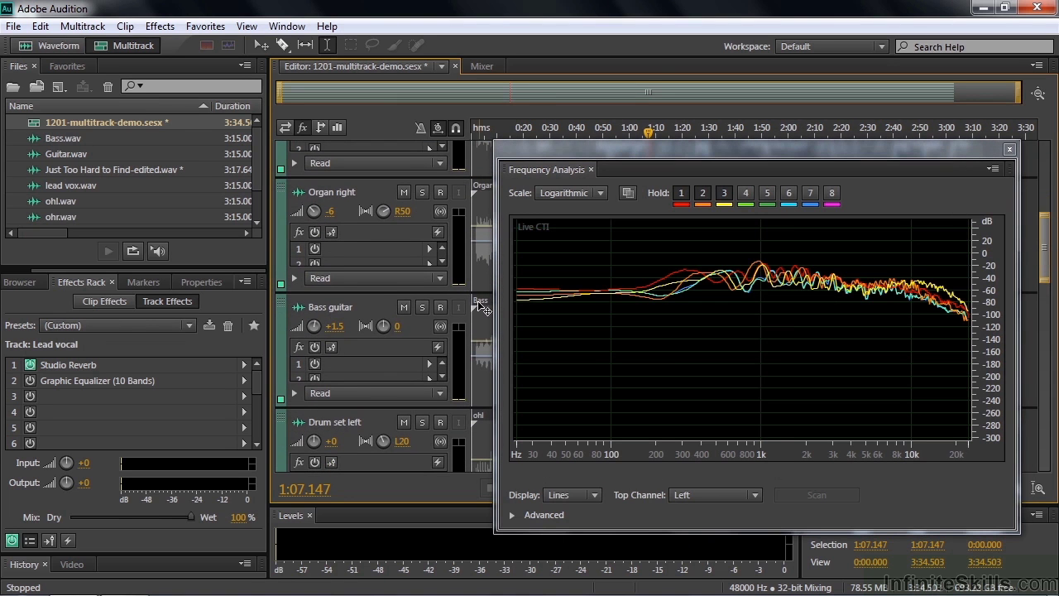
pyautogui.click(425, 307)
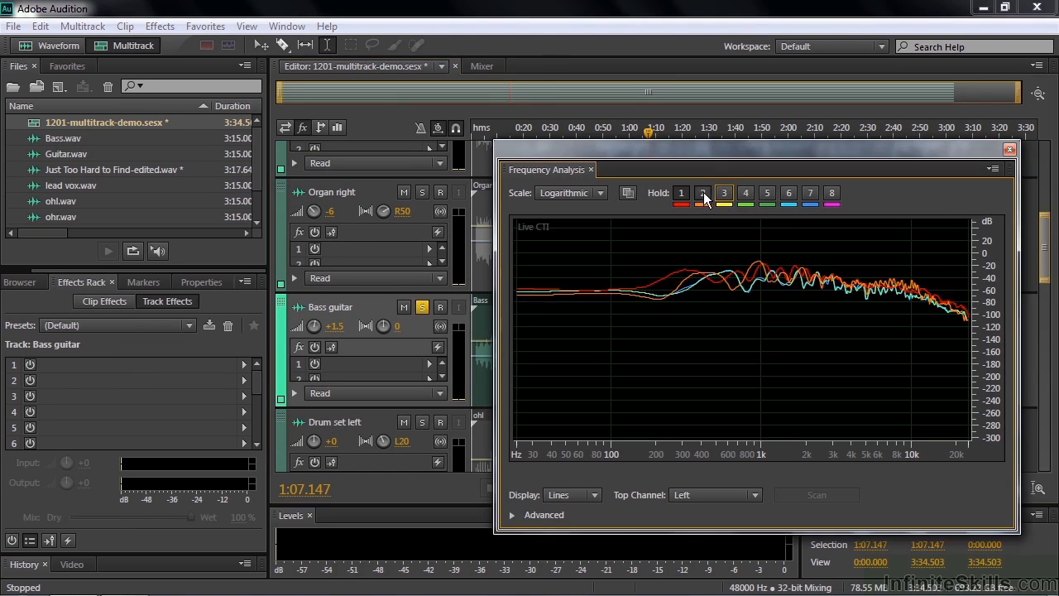
# Step: Clear the held spectrum curves and play to watch the live Bass guitar spectrum
pyautogui.click(681, 192)
pyautogui.press('space')
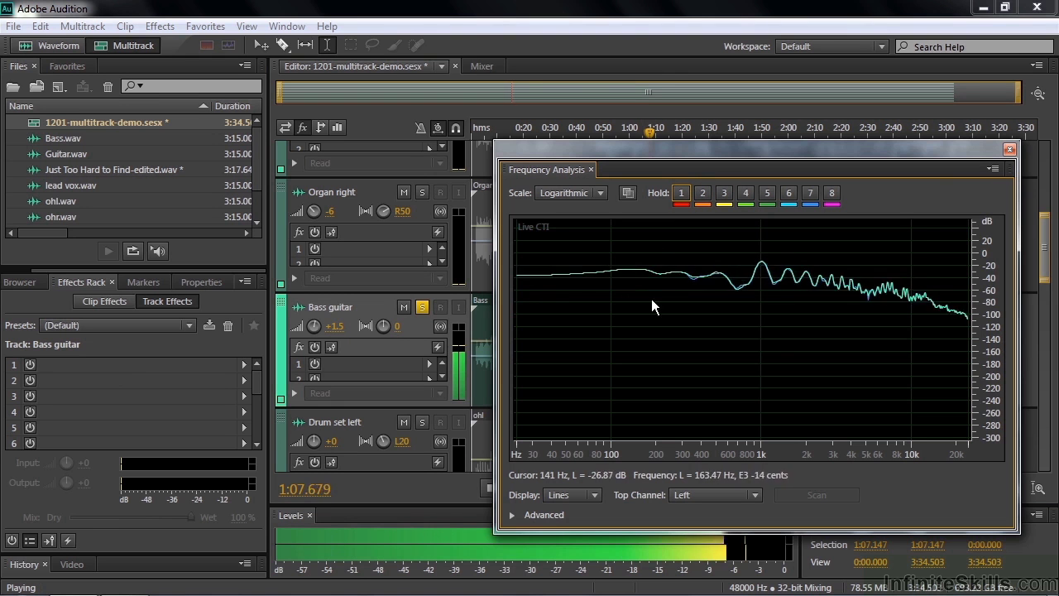
pyautogui.press('space')
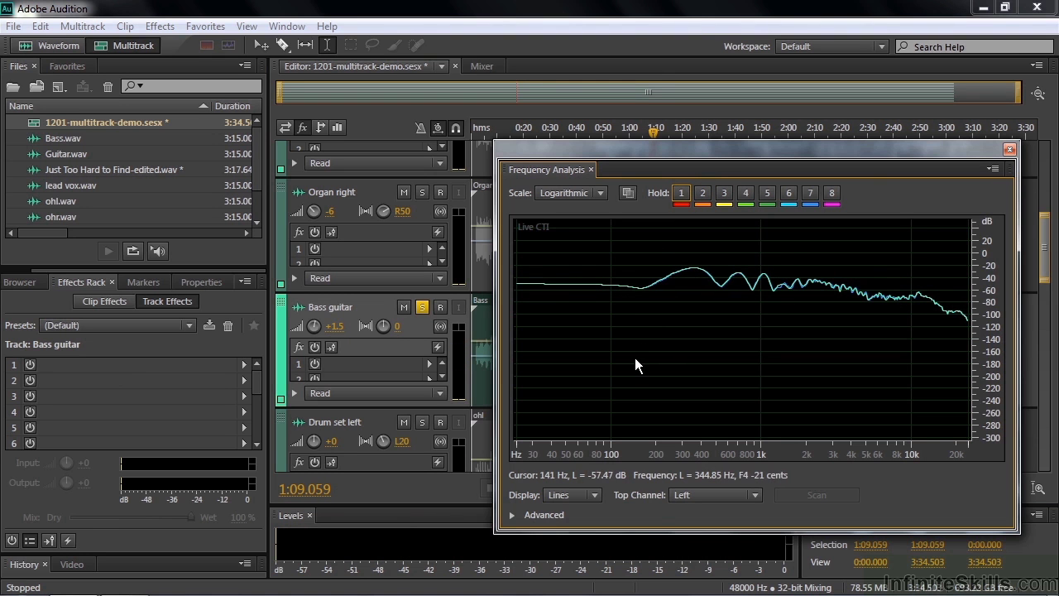
# Step: Select the Lead vocal track and play its live spectrum, stopping at 1:12.057
pyautogui.moveTo(1047, 267); pyautogui.dragTo(1047, 207)
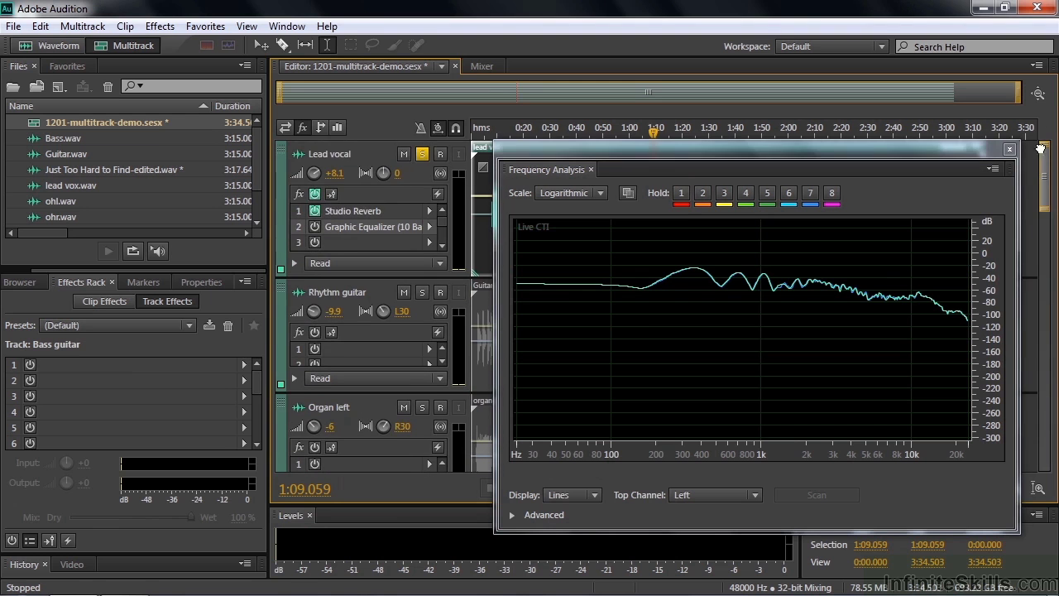
pyautogui.click(423, 153)
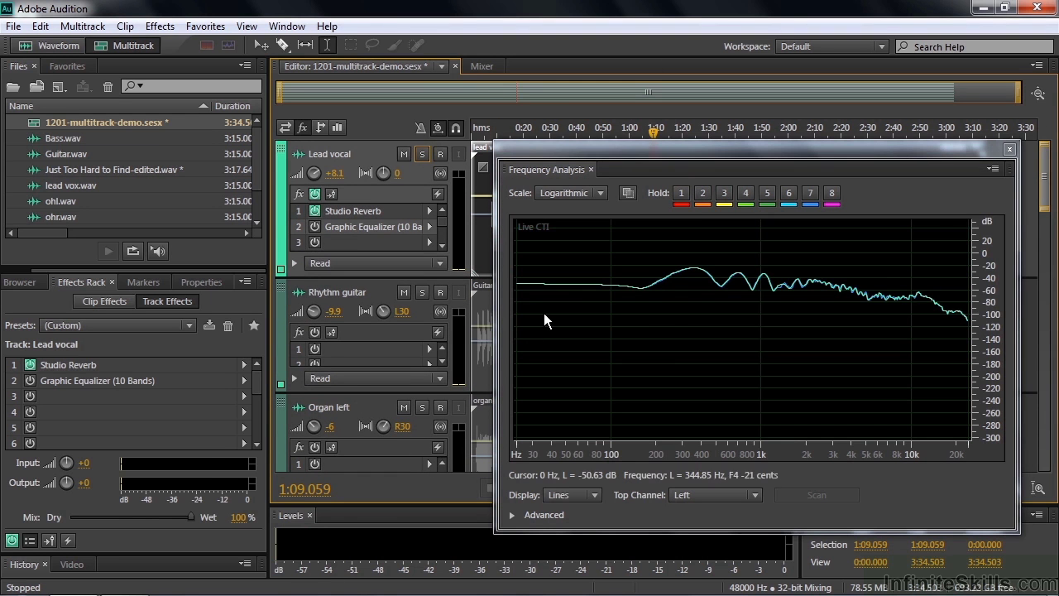
pyautogui.press('space')
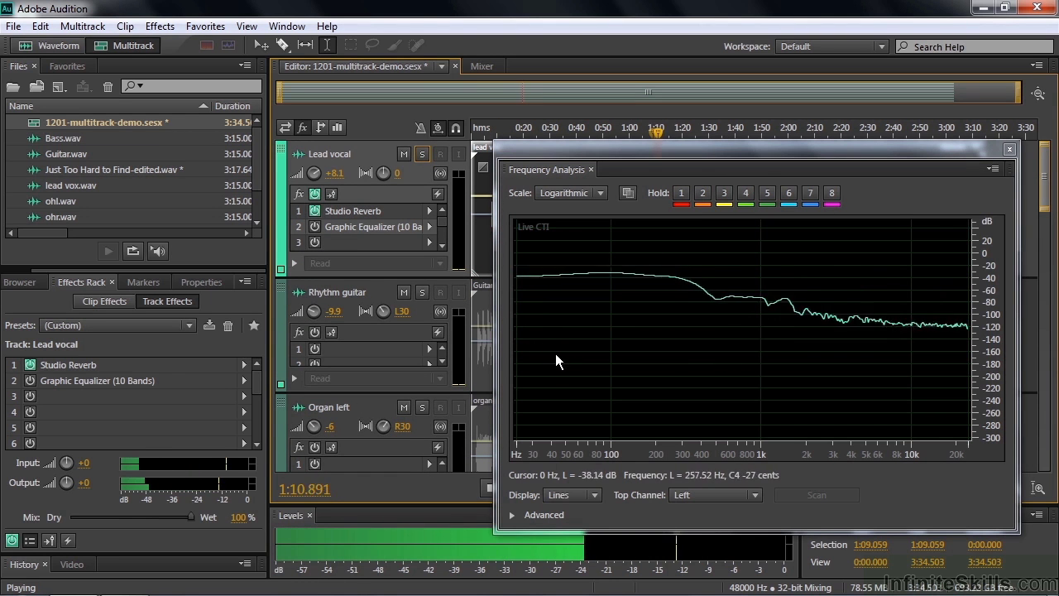
pyautogui.press('space')
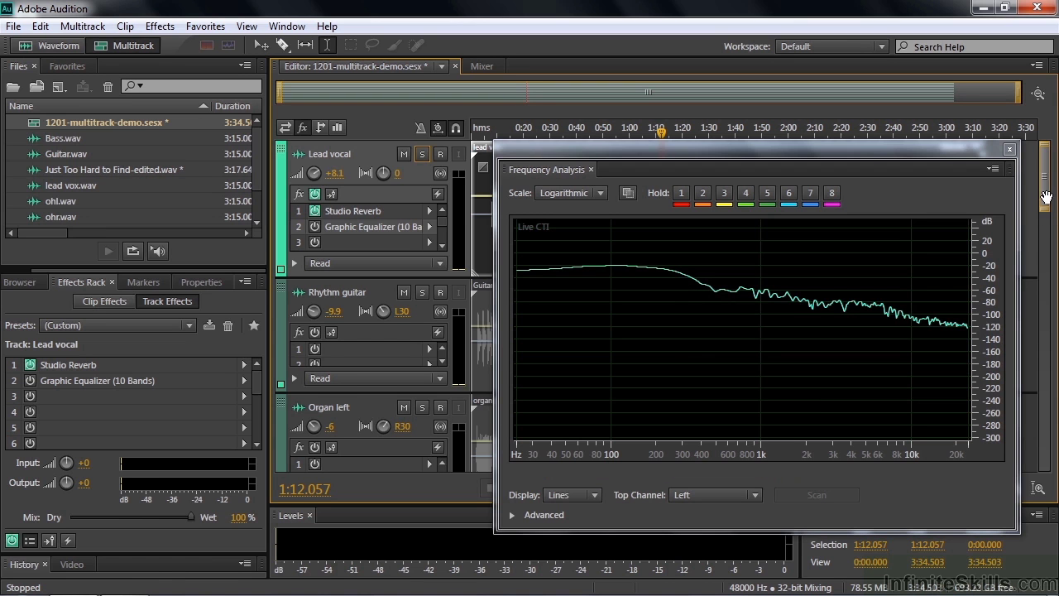
# Step: Add a Graphic Equalizer (10 Bands) to Bass guitar's first effect slot, reset to (Default)
pyautogui.moveTo(1047, 197); pyautogui.dragTo(1047, 273)
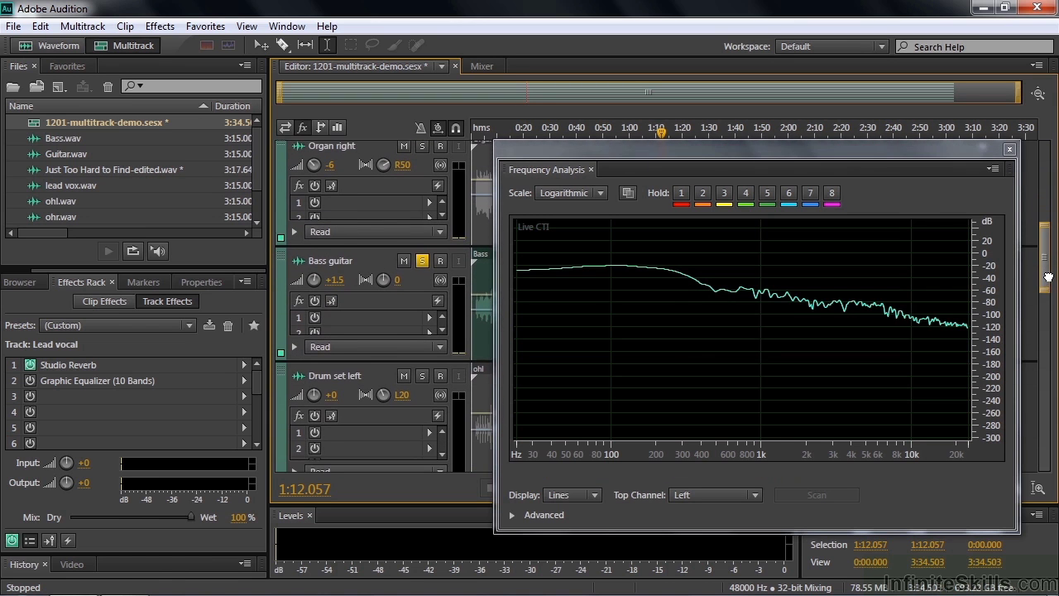
pyautogui.click(430, 317)
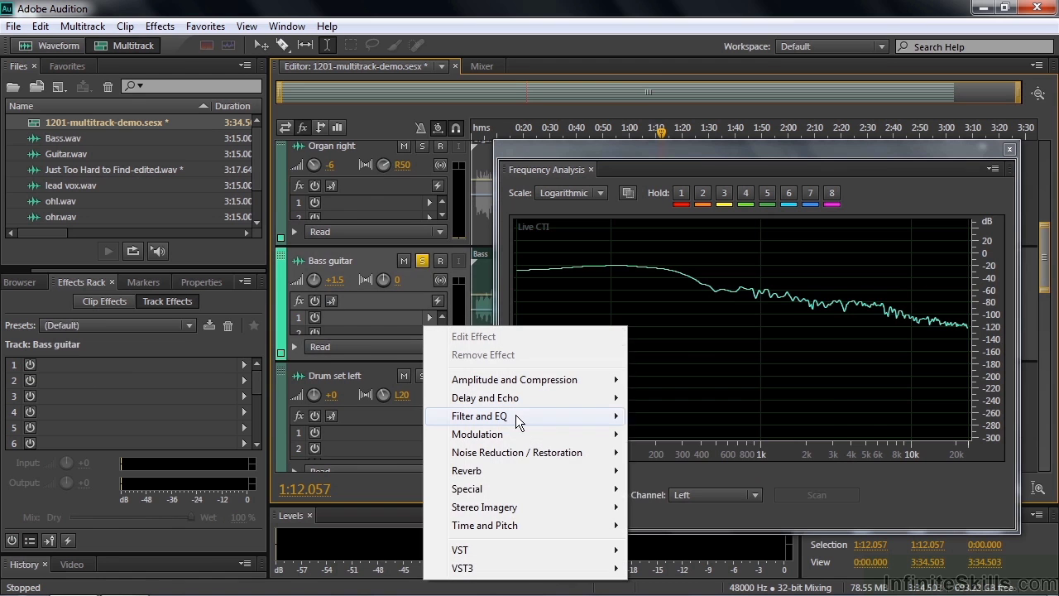
pyautogui.moveTo(516, 414)
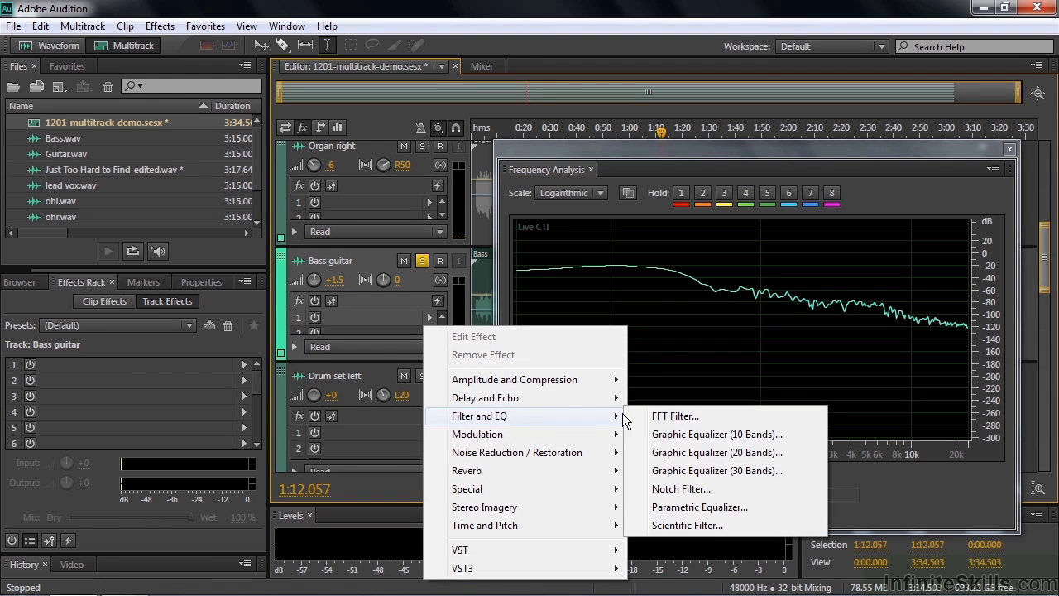
pyautogui.click(711, 436)
pyautogui.moveTo(539, 120); pyautogui.dragTo(245, 100)
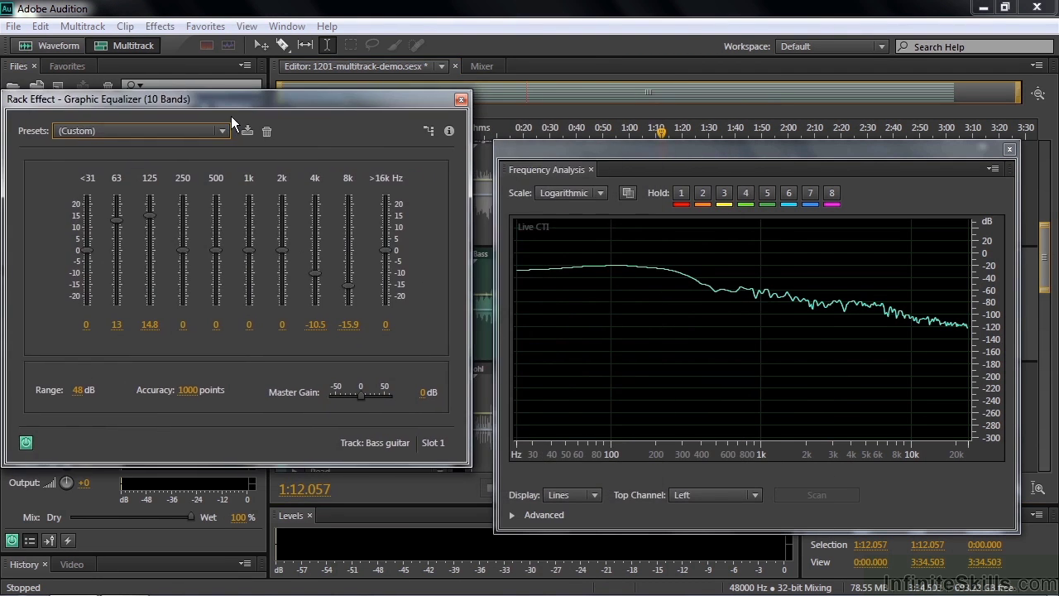
pyautogui.click(142, 131)
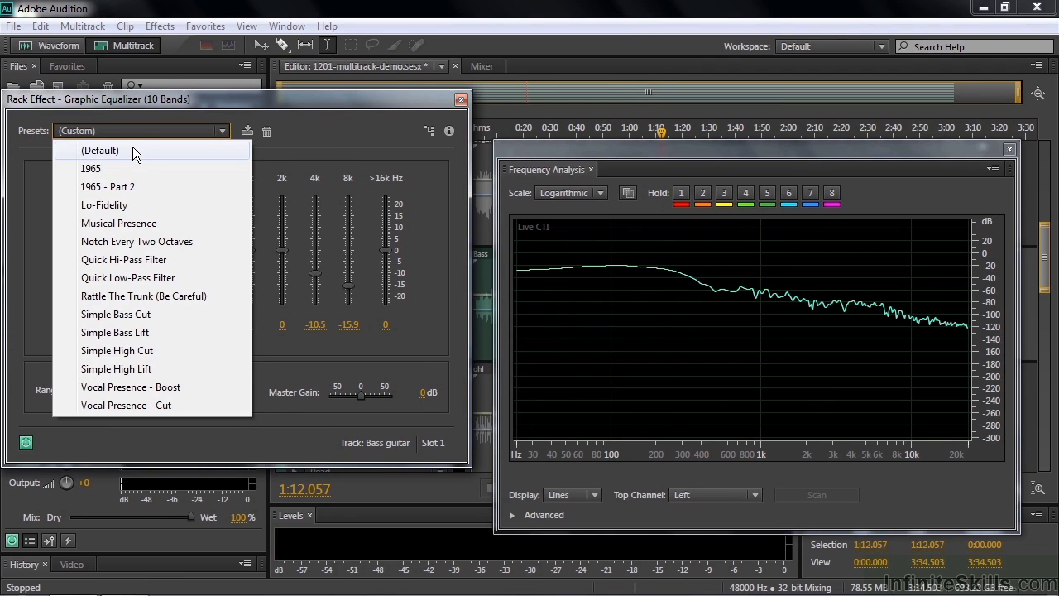
pyautogui.click(132, 150)
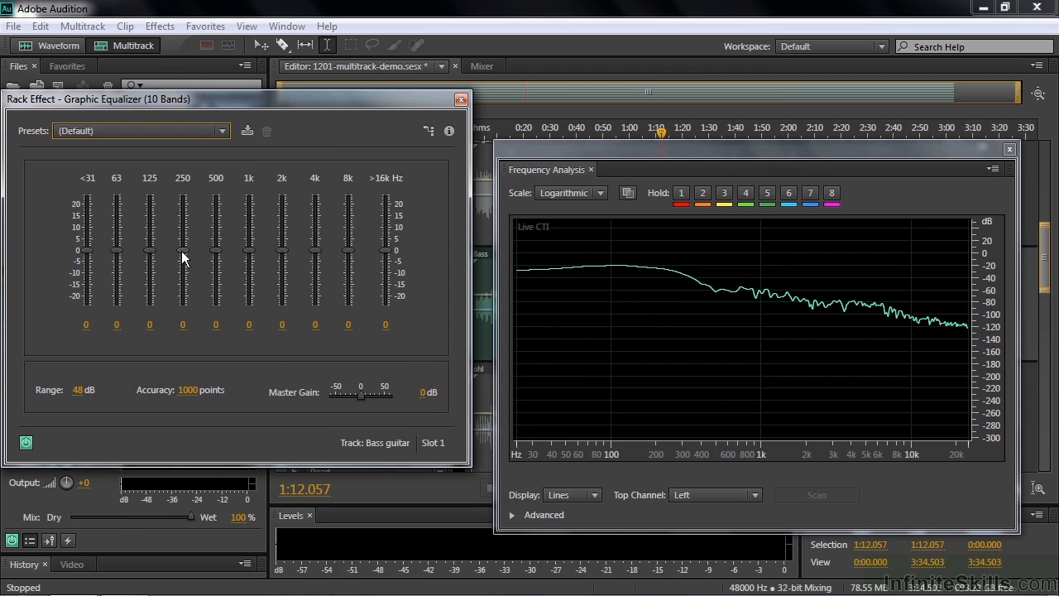
# Step: Boost the equalizer's 250 Hz to 11.2, 500 Hz to 12.6 and 1k to 7.9 dB while playing
pyautogui.moveTo(182, 251); pyautogui.dragTo(219, 229)
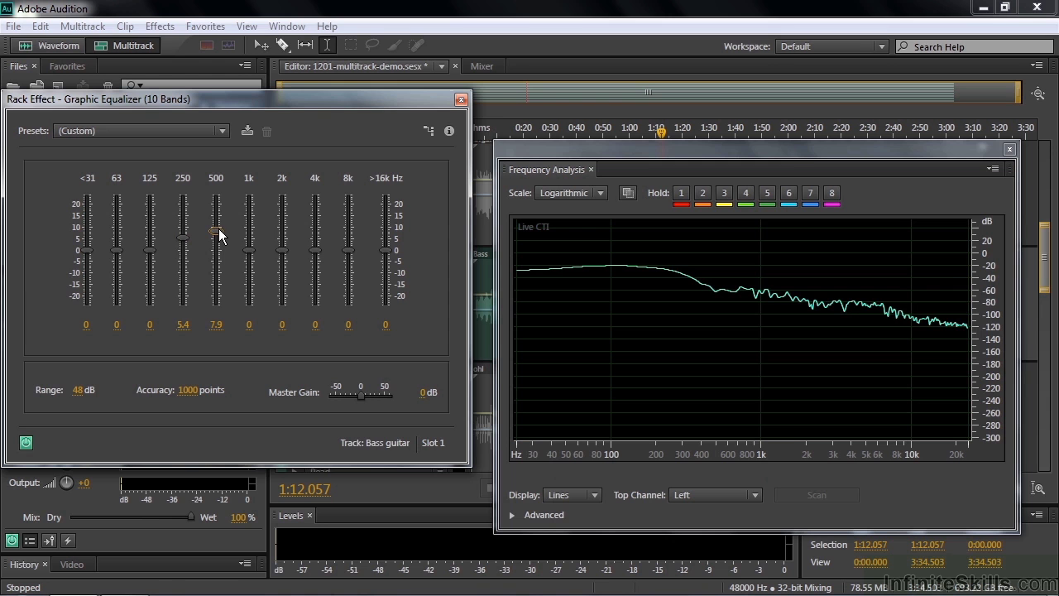
pyautogui.press('space')
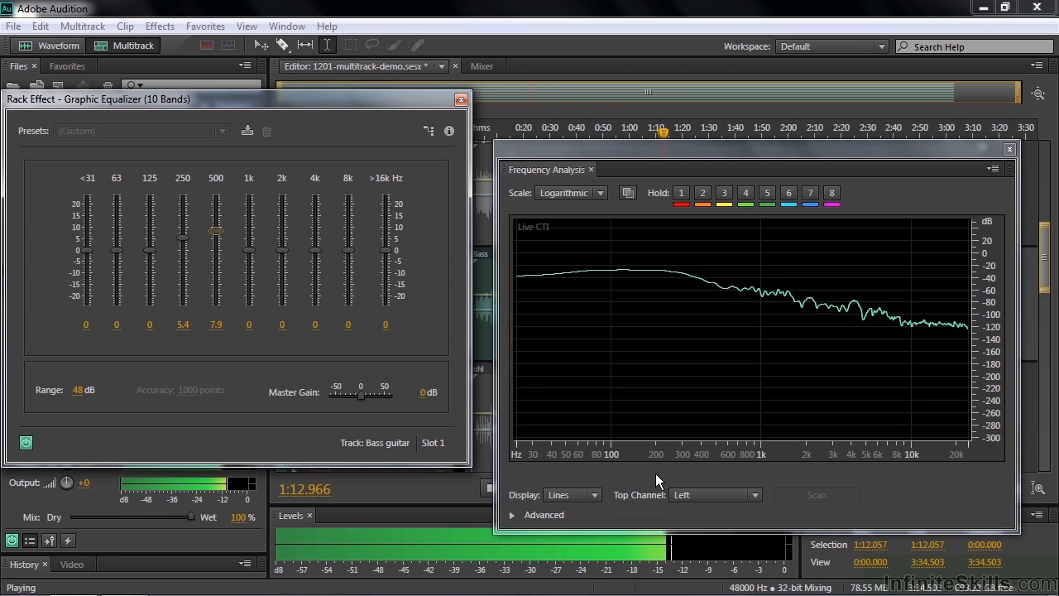
pyautogui.moveTo(247, 250); pyautogui.dragTo(183, 223)
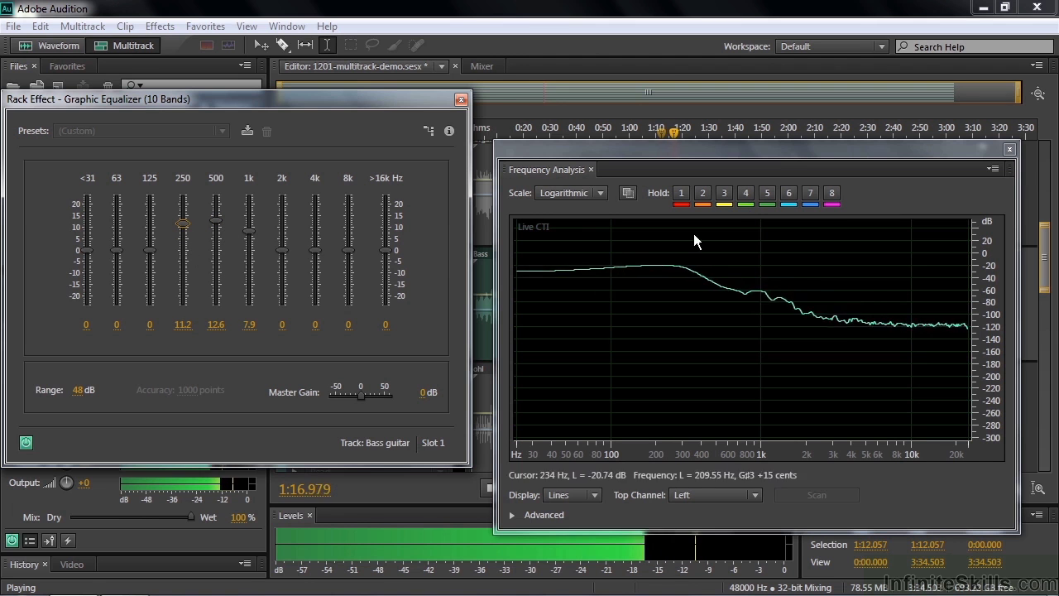
# Step: Freeze the boosted Bass guitar spectrum as Hold 1, then bypass the equalizer
pyautogui.click(681, 193)
pyautogui.press('space')
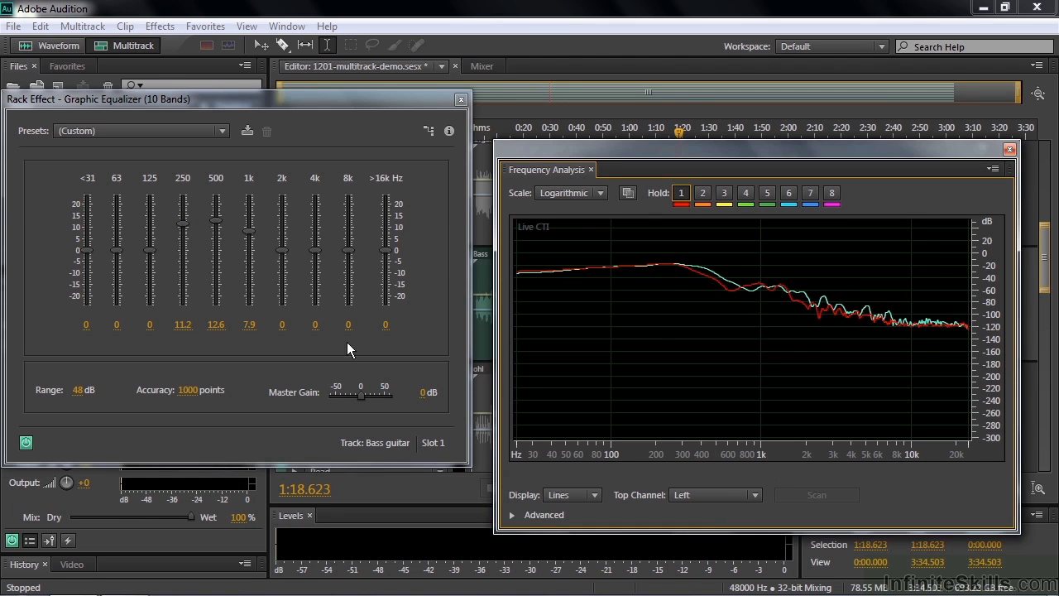
pyautogui.click(26, 444)
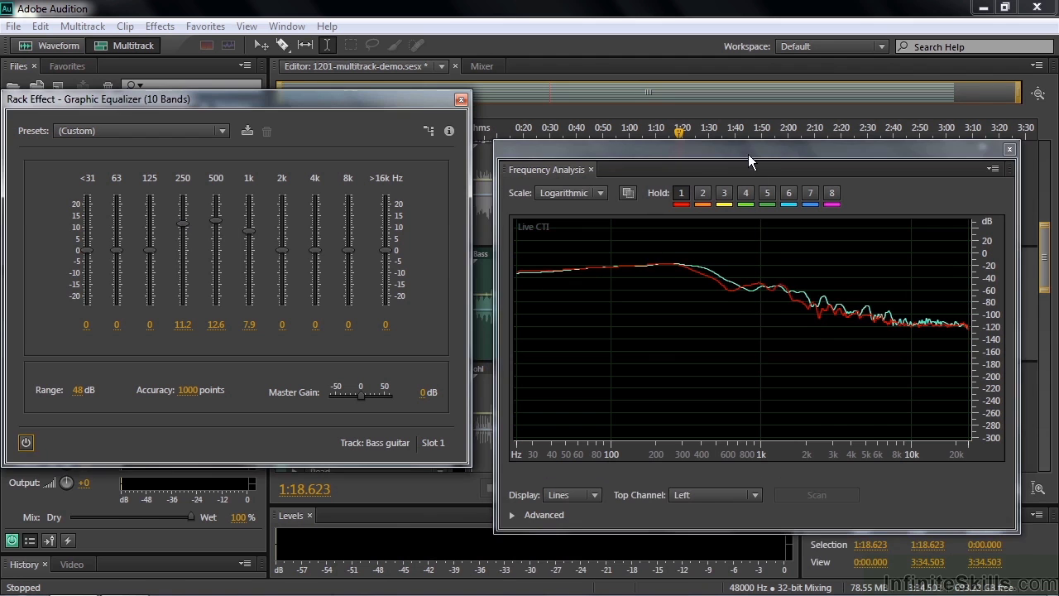
# Step: Rewind to about 1:14 and hold the unequalized bass spectrum as the orange Hold 2 curve
pyautogui.moveTo(748, 154); pyautogui.dragTo(742, 195)
pyautogui.moveTo(680, 132); pyautogui.dragTo(668, 135)
pyautogui.press('space')
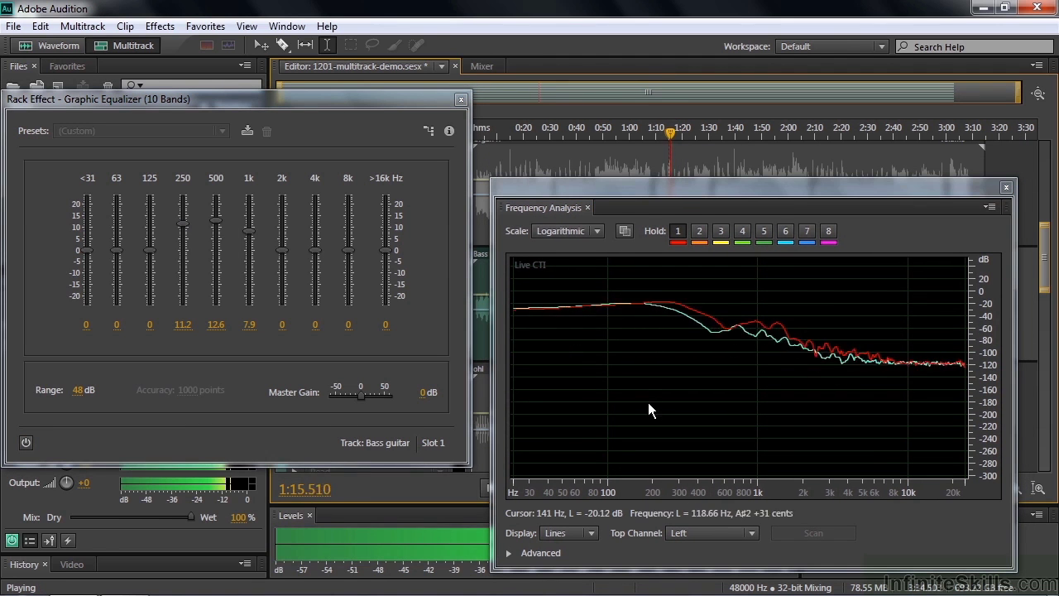
pyautogui.click(702, 232)
pyautogui.press('space')
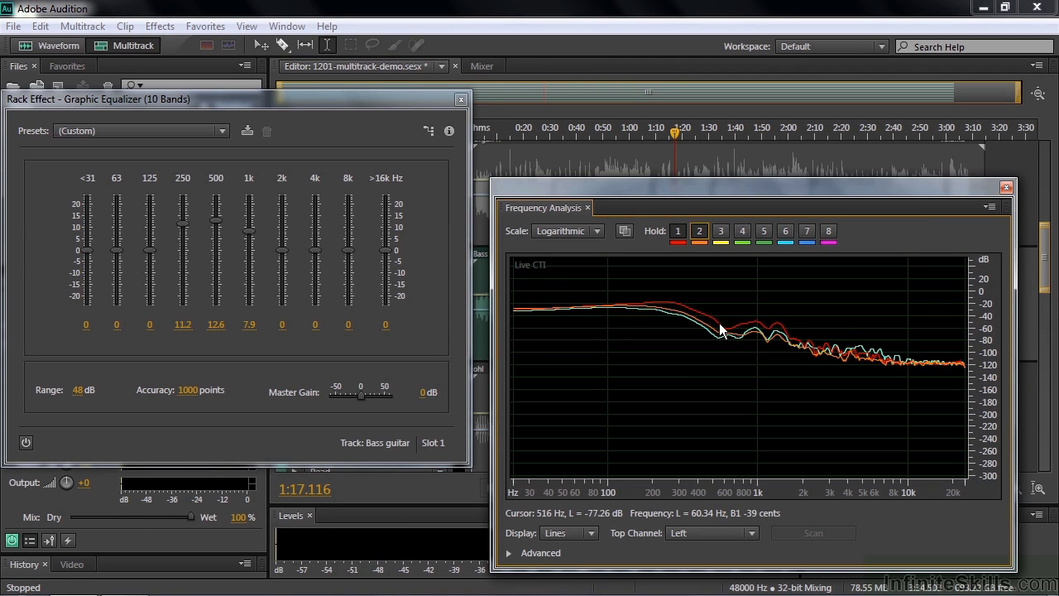
pyautogui.click(590, 533)
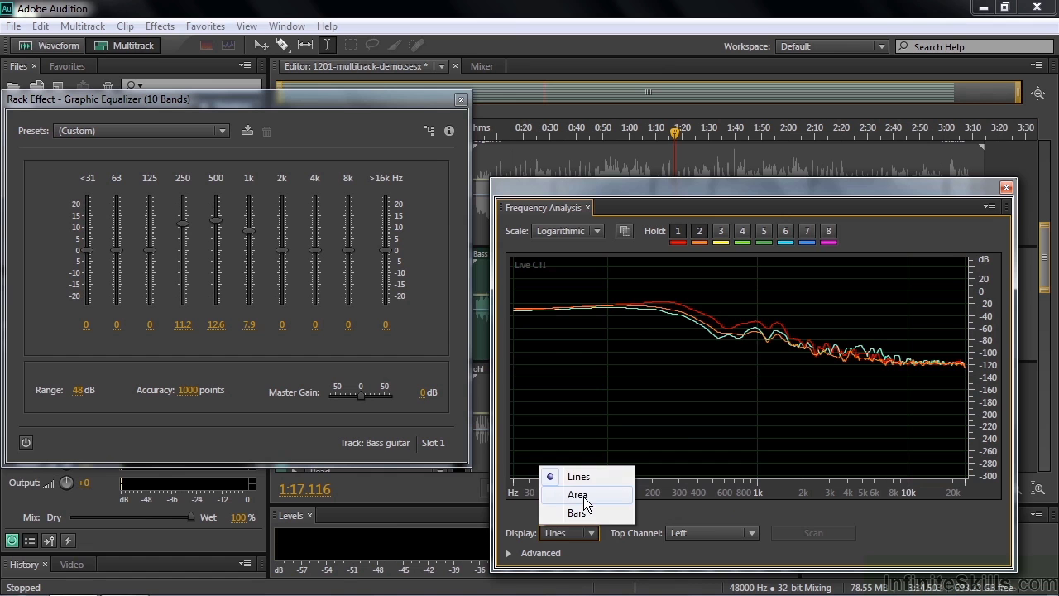
pyautogui.click(585, 502)
pyautogui.click(589, 532)
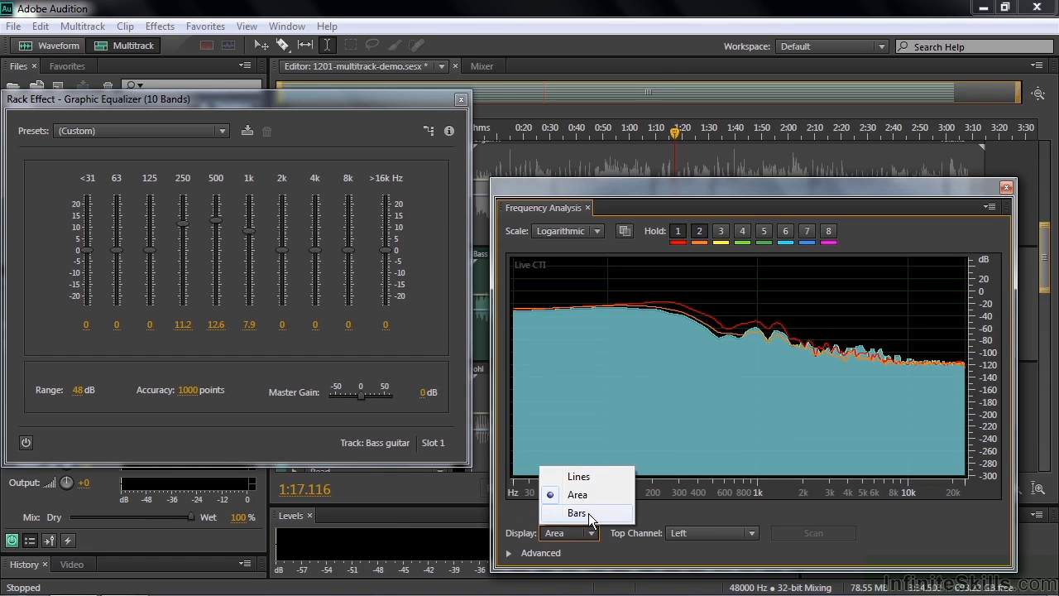
pyautogui.click(588, 513)
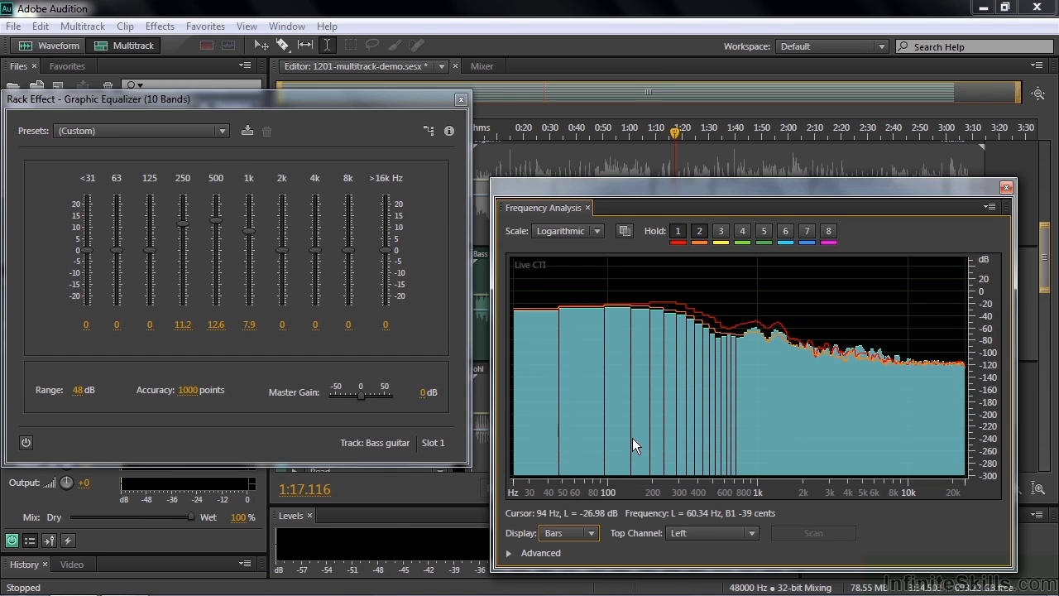
pyautogui.click(591, 533)
pyautogui.click(589, 477)
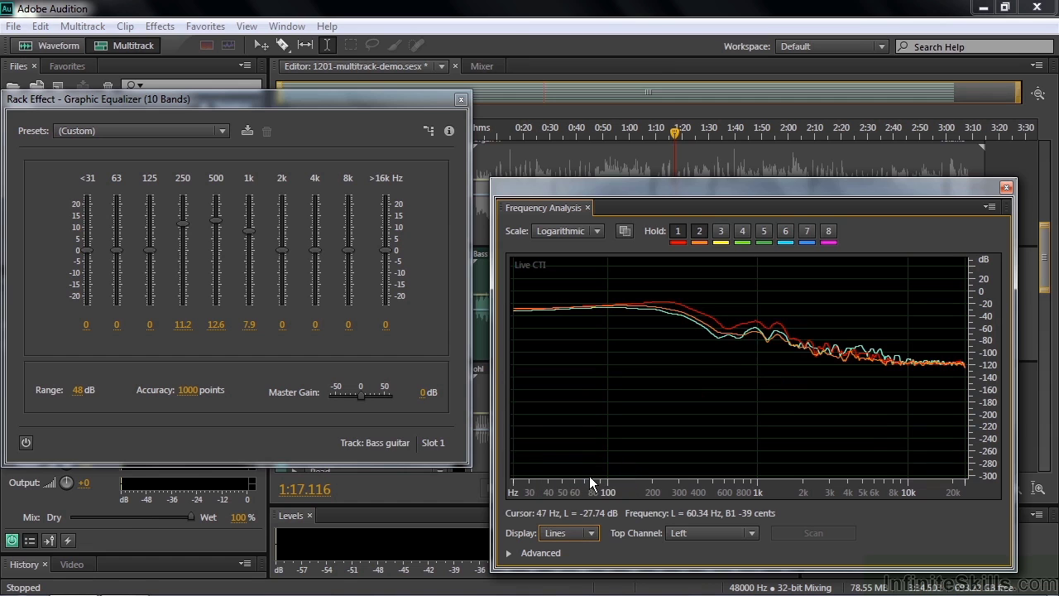